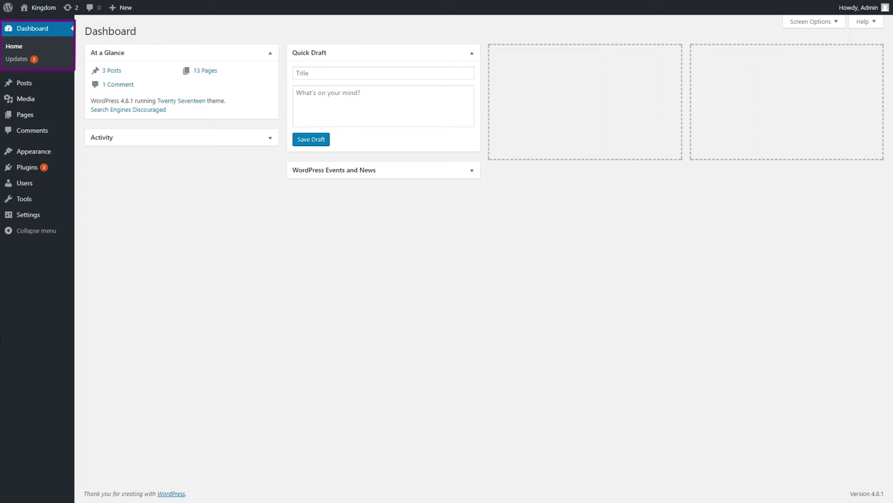
Install the WordPress theme from the uploaded file kingdom.zip and activate it
mouse_move(27, 152)
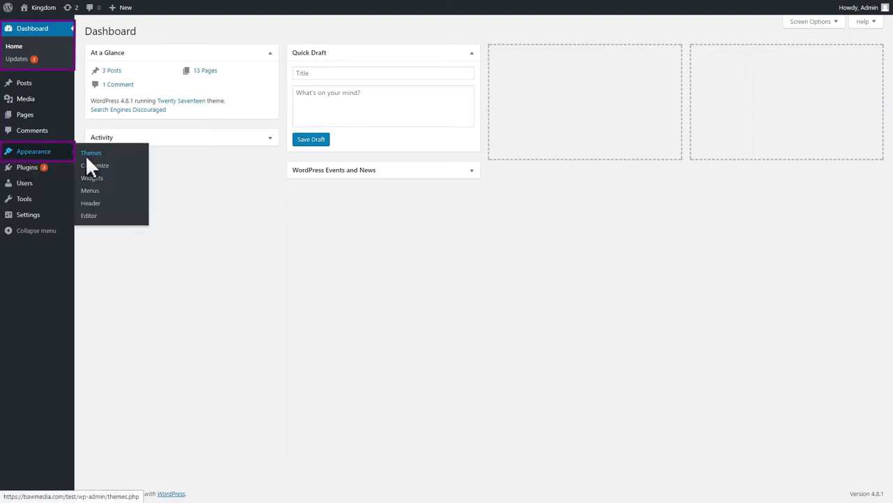
left_click(119, 158)
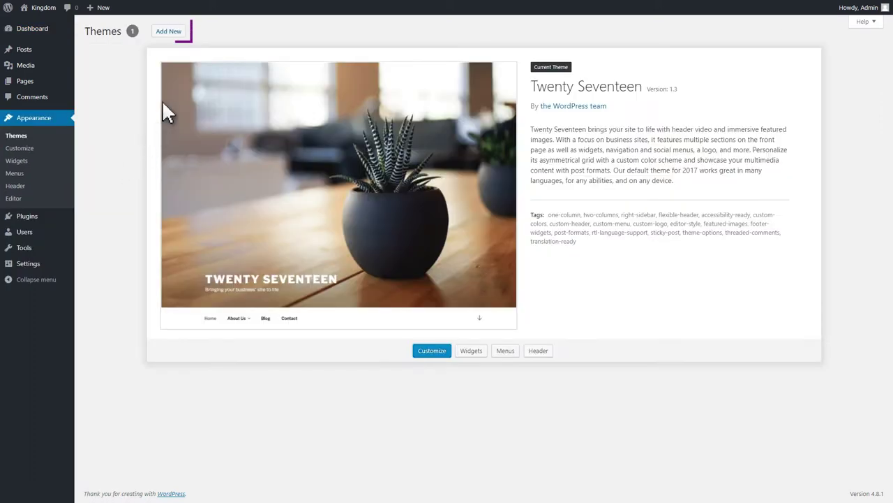
left_click(184, 39)
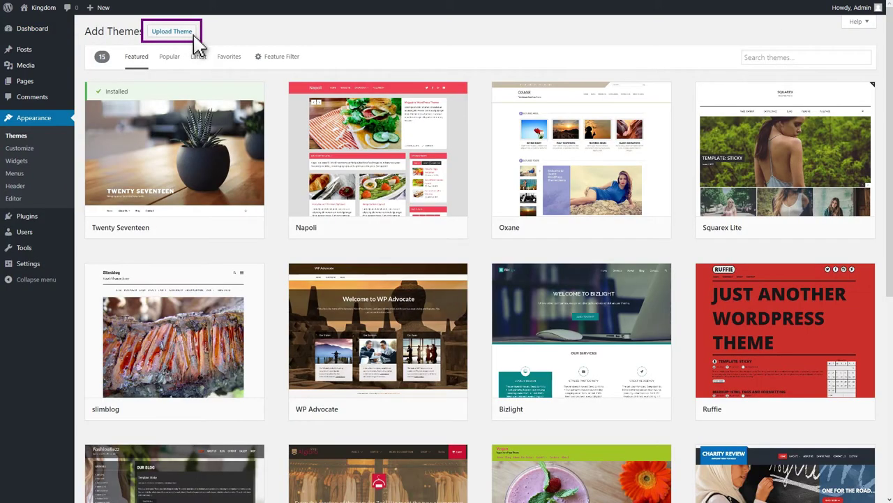
left_click(190, 35)
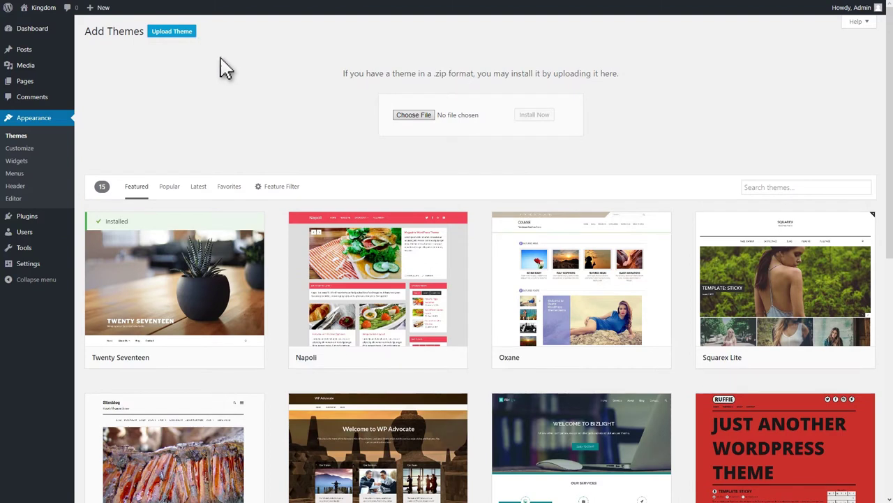
left_click(409, 115)
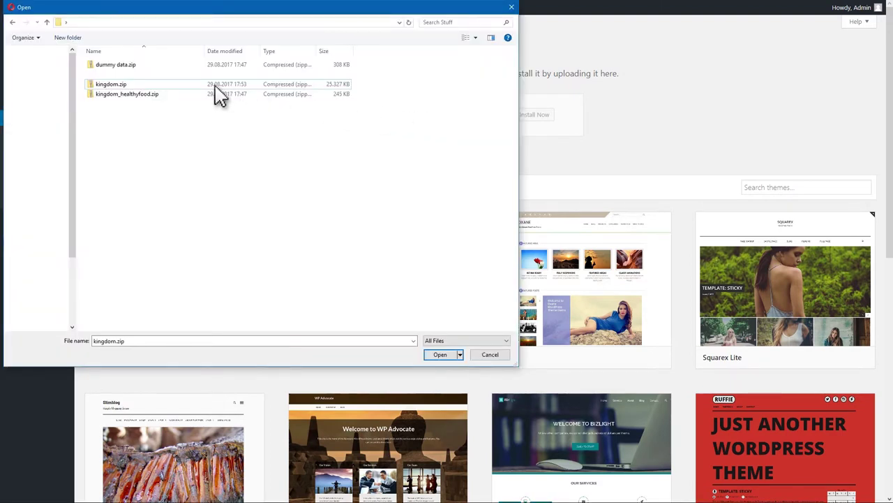
left_click(189, 84)
left_click(445, 355)
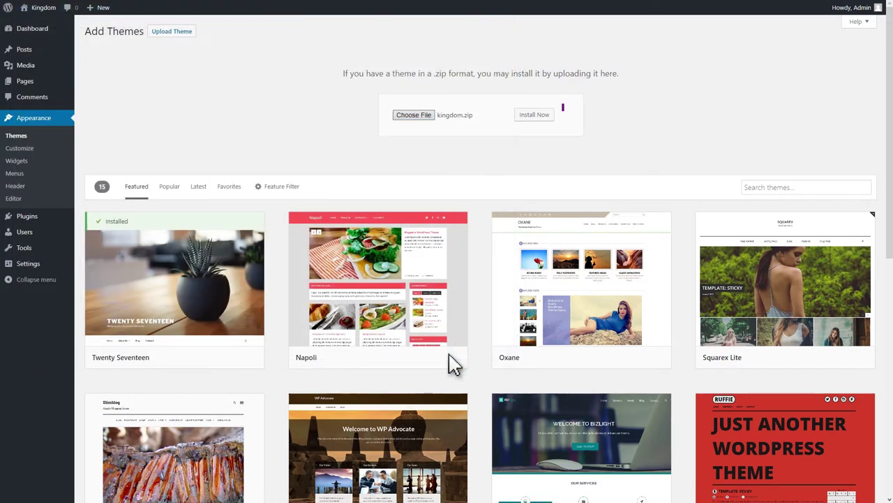
left_click(549, 120)
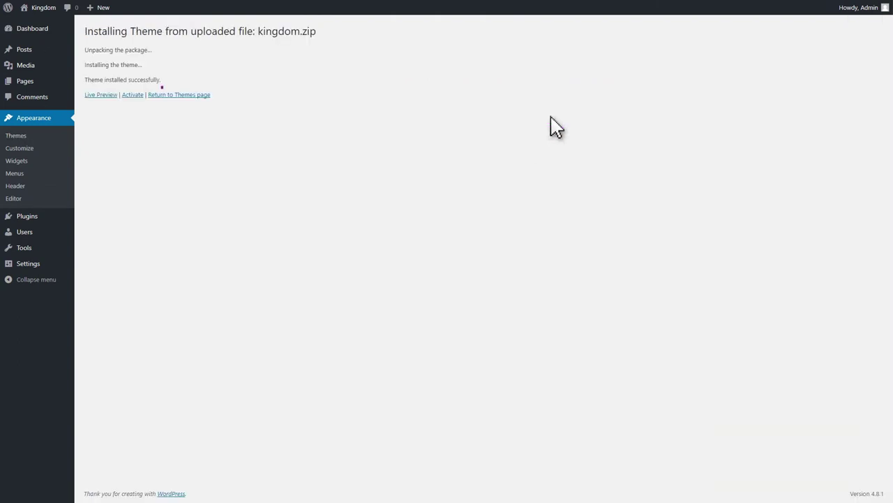
left_click(137, 98)
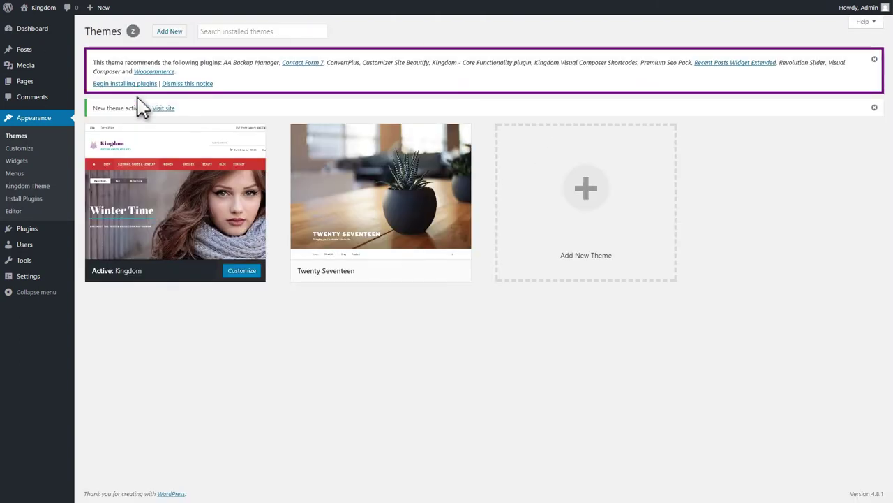
Install all the plugins recommended by the Kingdom theme in one bulk action
left_click(145, 84)
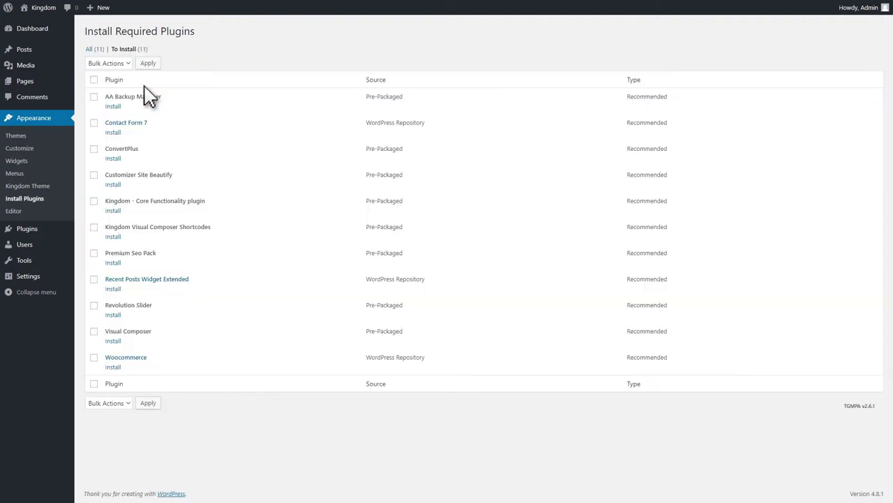
left_click(94, 81)
left_click(128, 65)
left_click(128, 85)
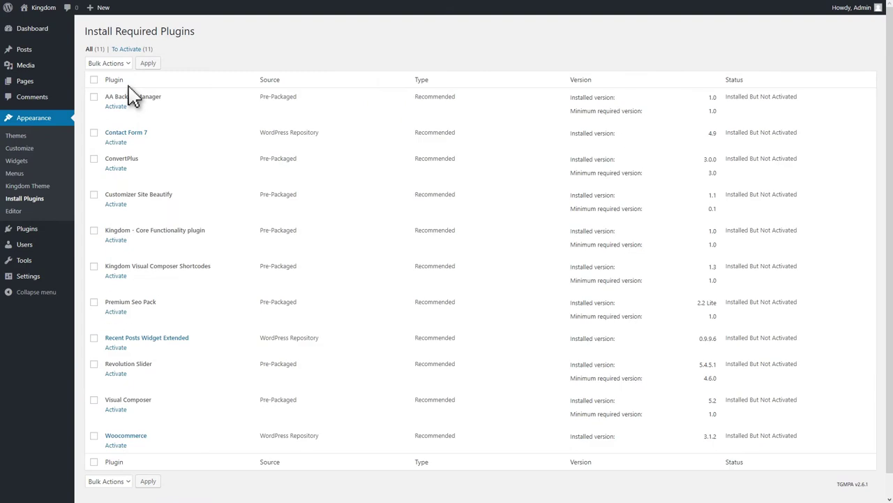
Activate all the installed recommended plugins in one bulk action
left_click(94, 80)
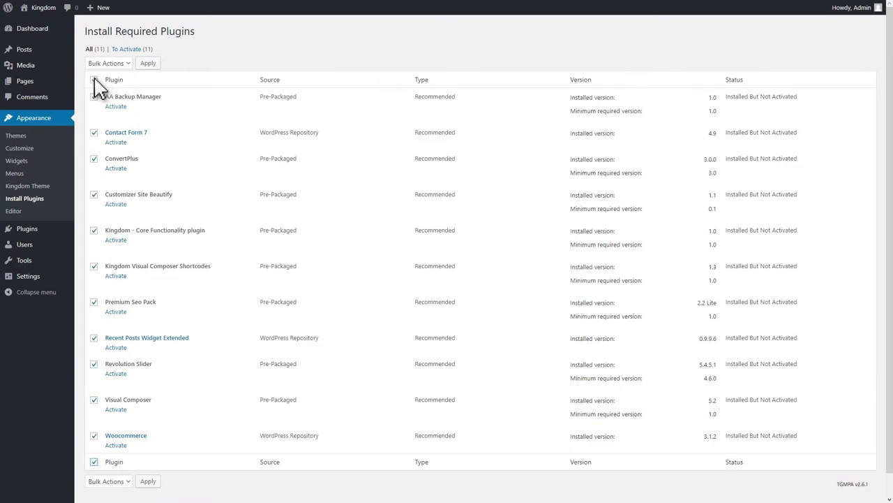
left_click(128, 483)
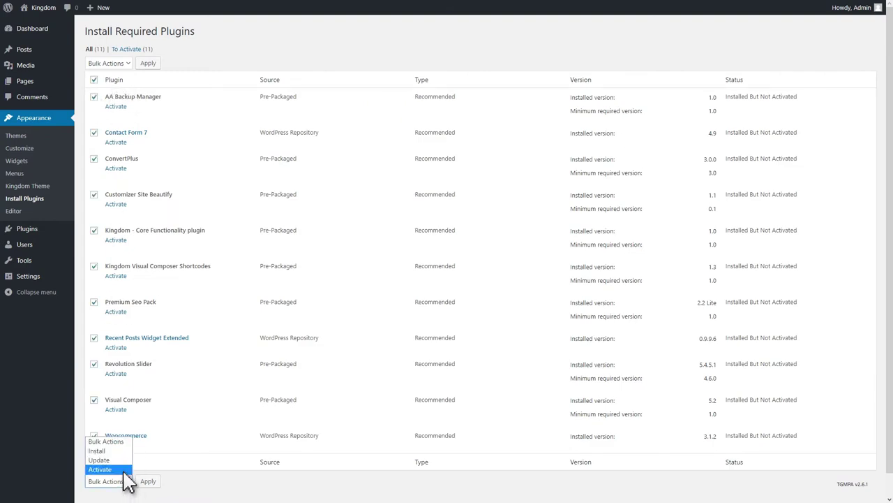
left_click(123, 470)
left_click(148, 484)
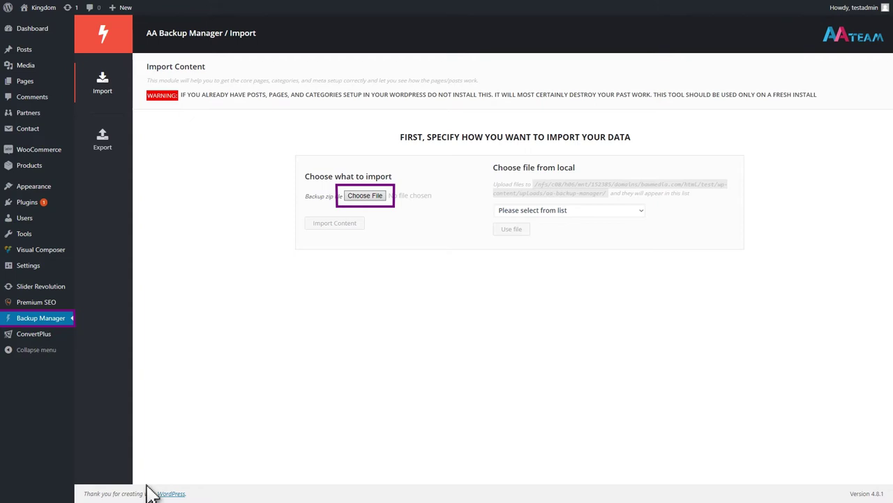
Choose dummy data.zip as the backup file for importing content with AA Backup Manager
left_click(370, 198)
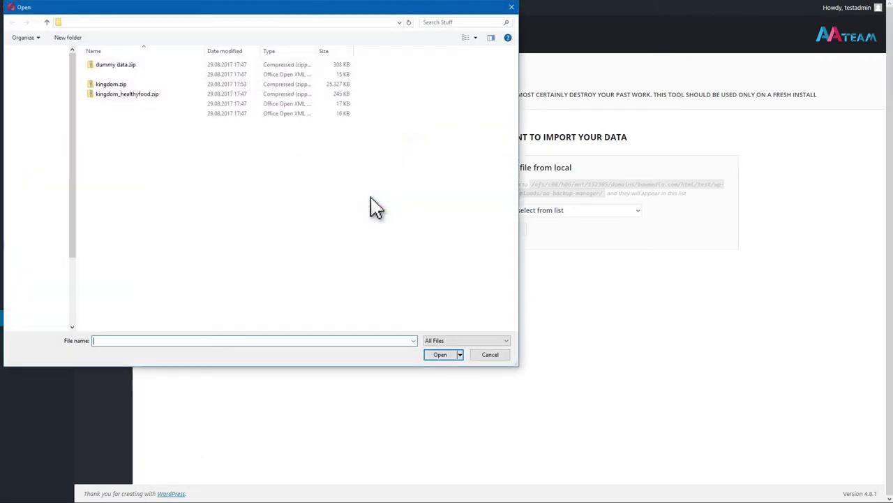
left_click(139, 66)
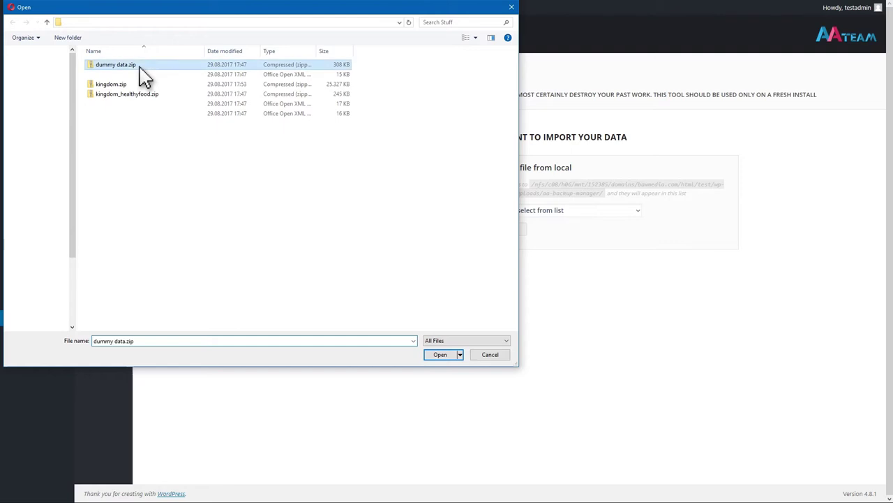
left_click(440, 355)
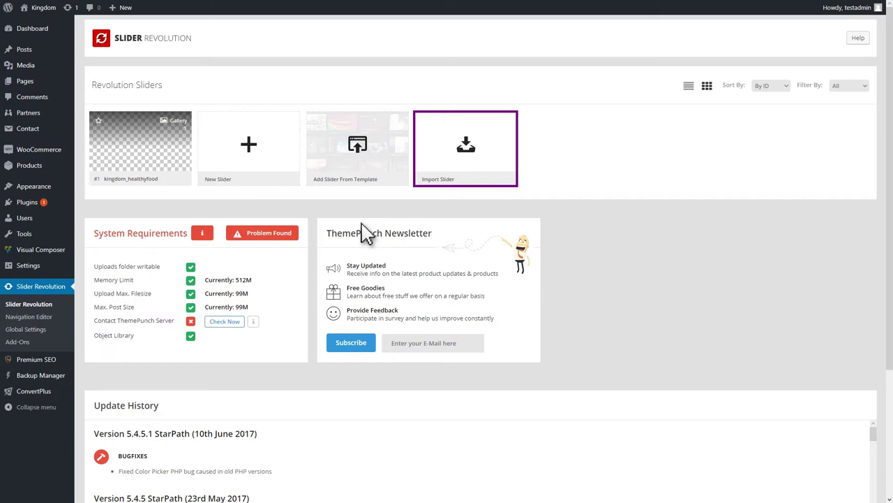
Import the slider from kingdom_healthyfood.zip into Slider Revolution
left_click(492, 188)
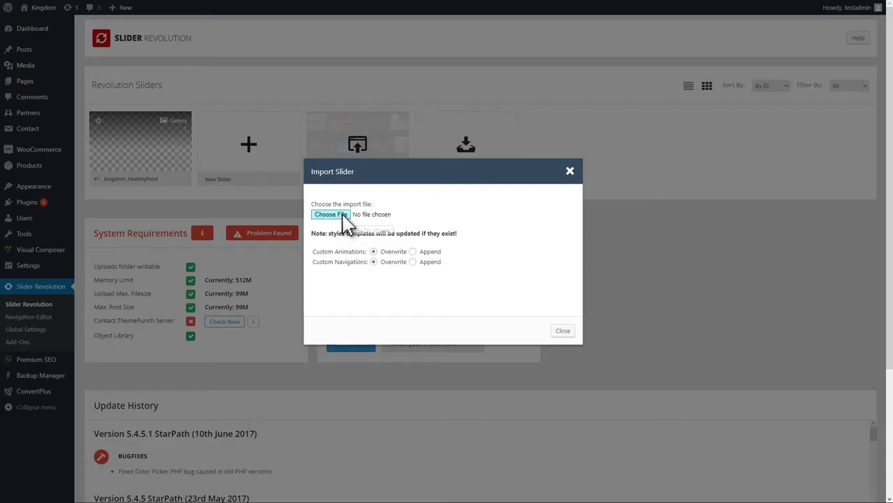
left_click(343, 213)
double_click(159, 95)
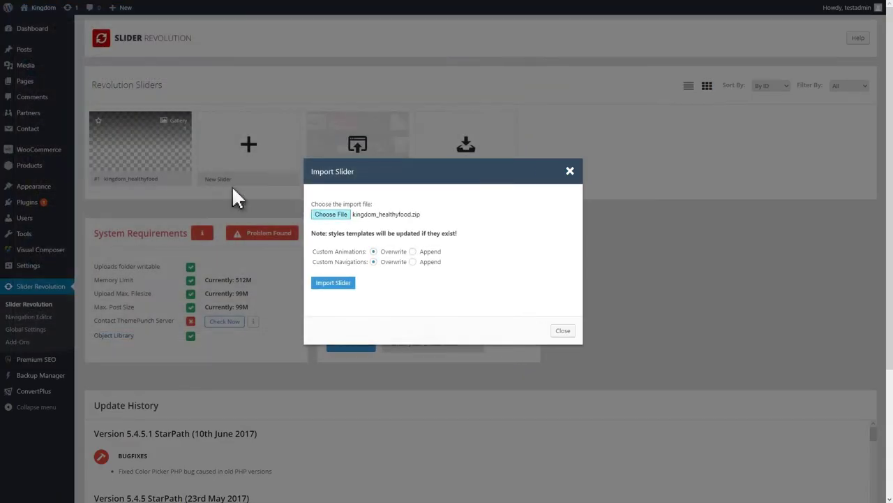
left_click(346, 284)
Visit the Kingdom site and look through its homepage from the header down to the video section
mouse_move(42, 8)
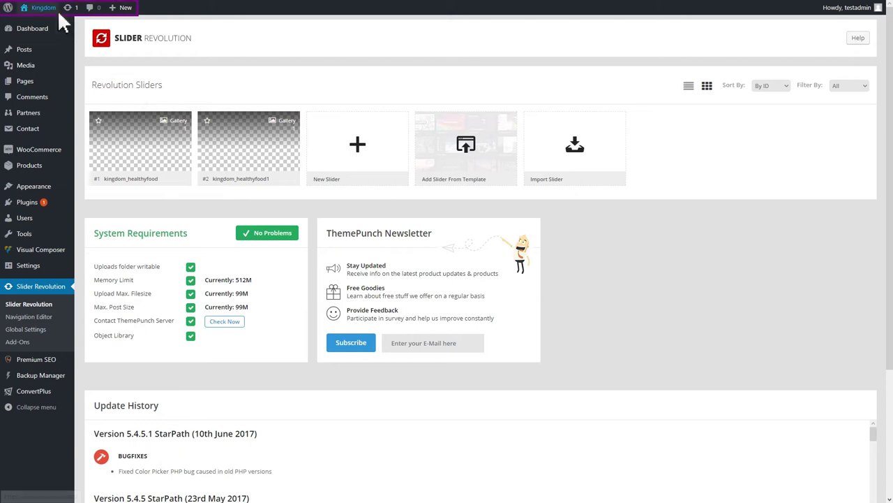
left_click(59, 24)
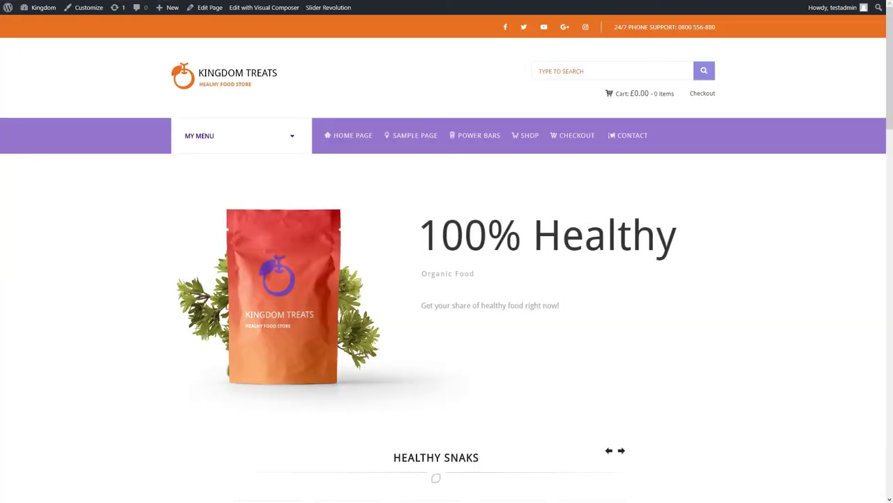
scroll(446, 252, "down", 5)
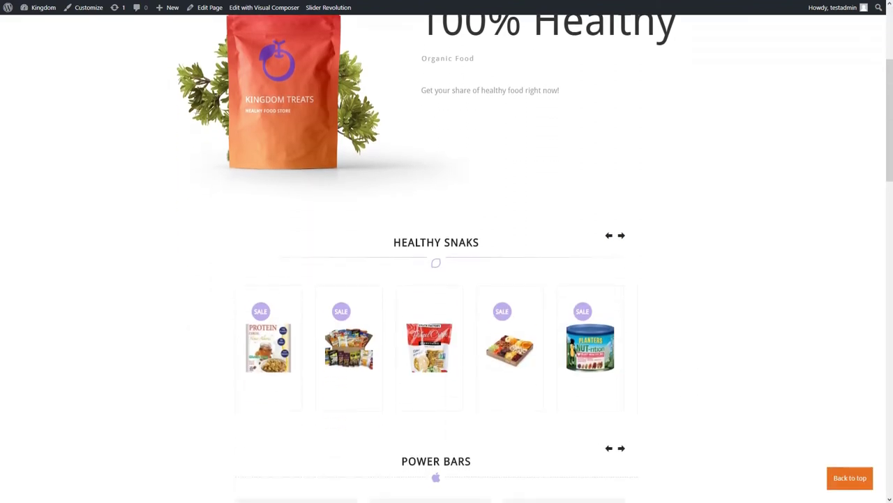
scroll(446, 252, "down", 5)
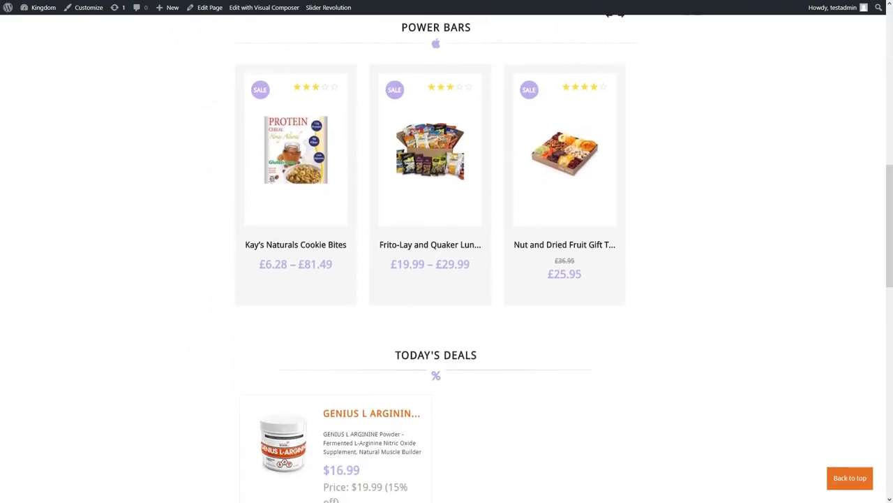
scroll(446, 251, "down", 5)
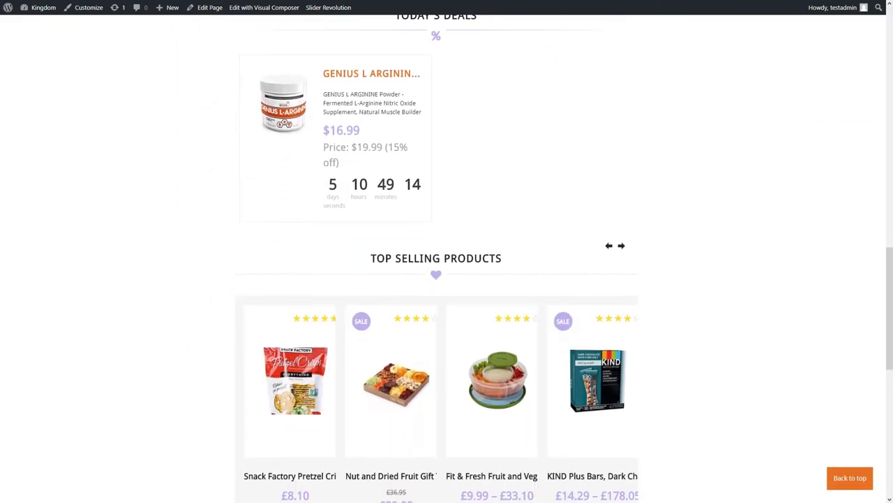
scroll(446, 251, "down", 5)
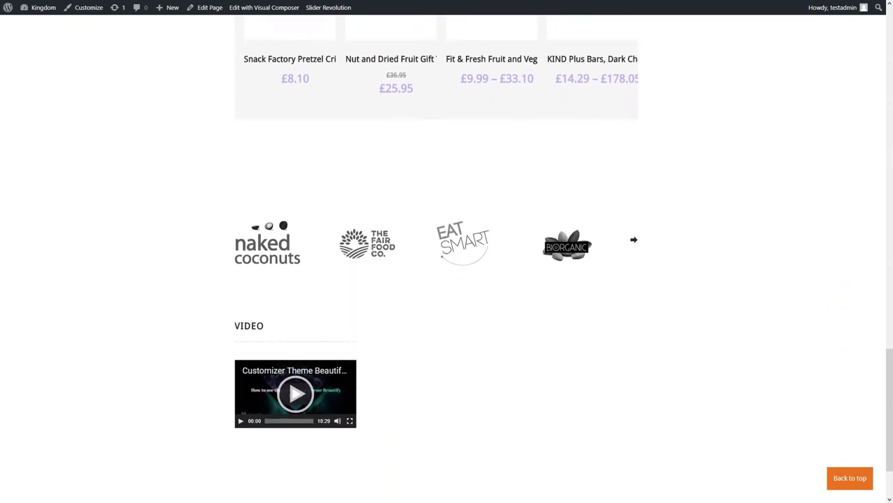
scroll(446, 252, "up", 15)
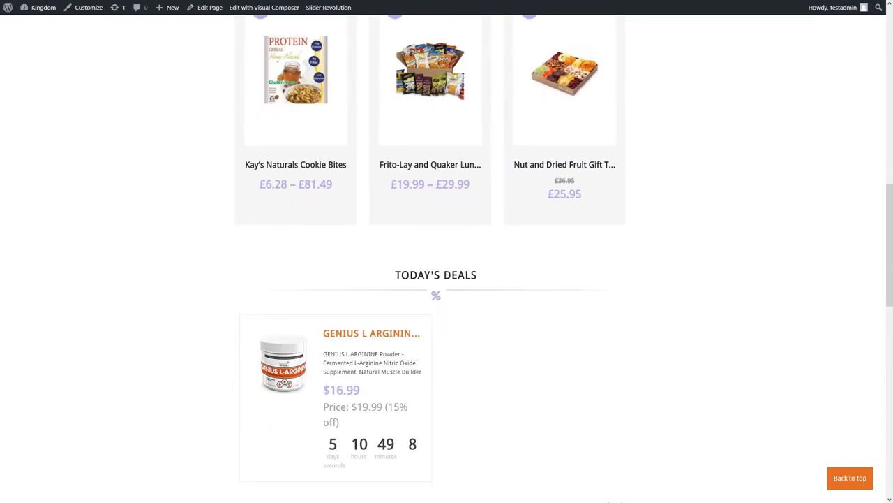
scroll(447, 252, "up", 6)
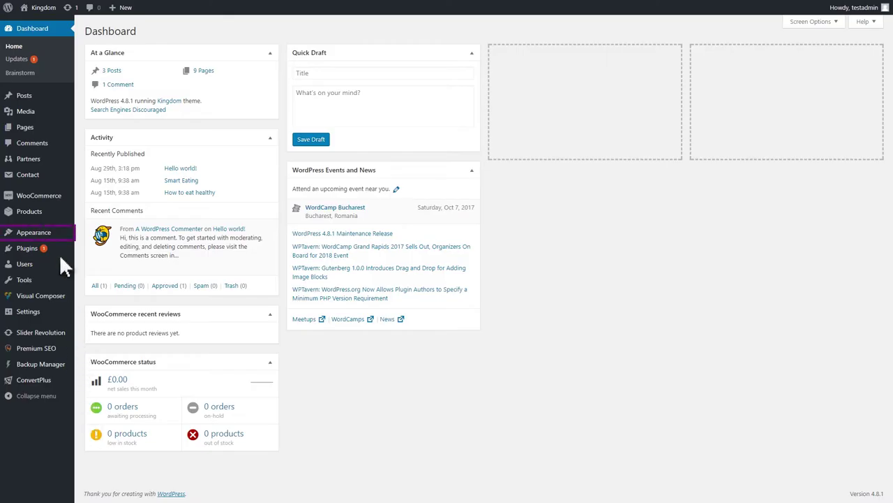
Open the theme customizer for Kingdom and review the Site Identity and Top Bar settings
mouse_move(58, 233)
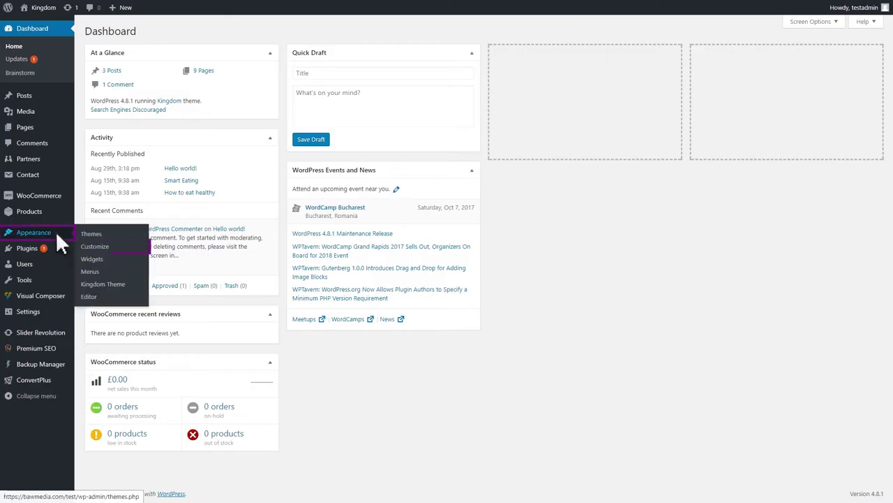
left_click(113, 247)
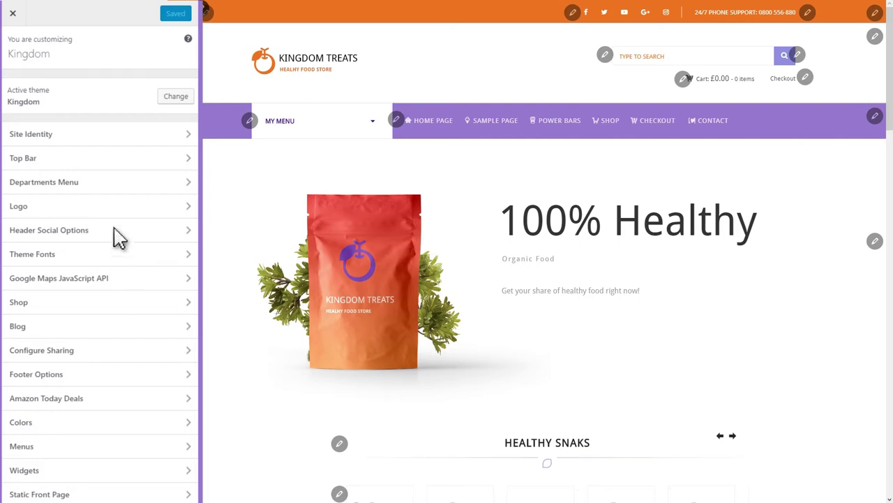
left_click(115, 139)
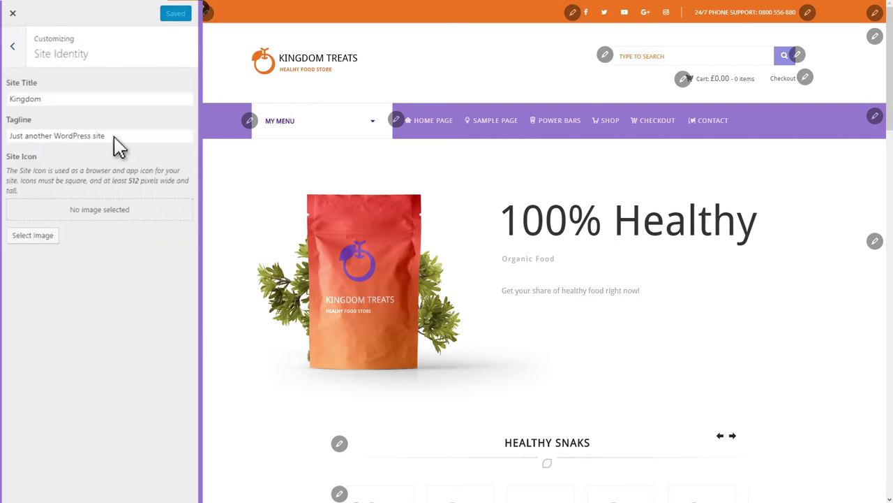
key("Escape")
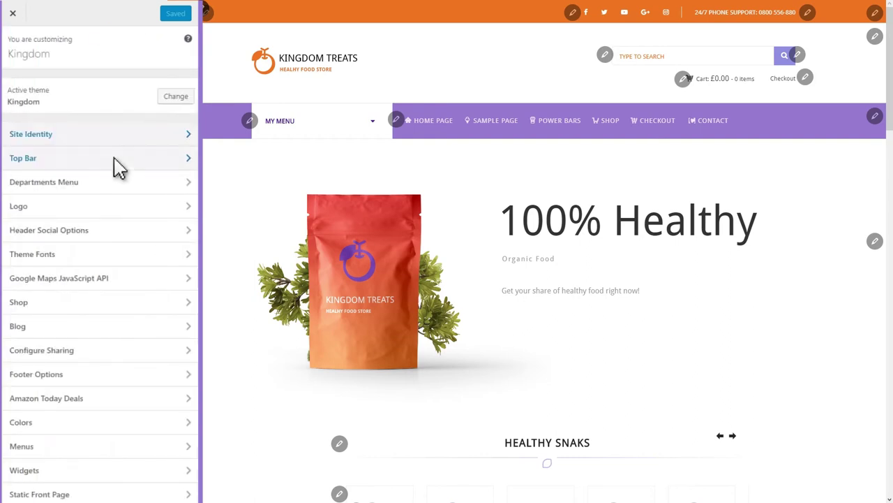
left_click(116, 162)
key("Escape")
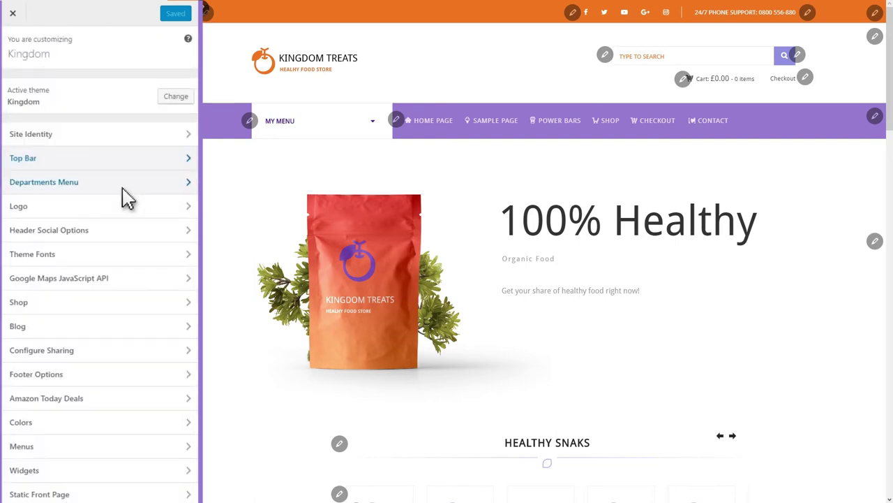
Review the Departments Menu and Logo settings in the theme customizer
left_click(123, 188)
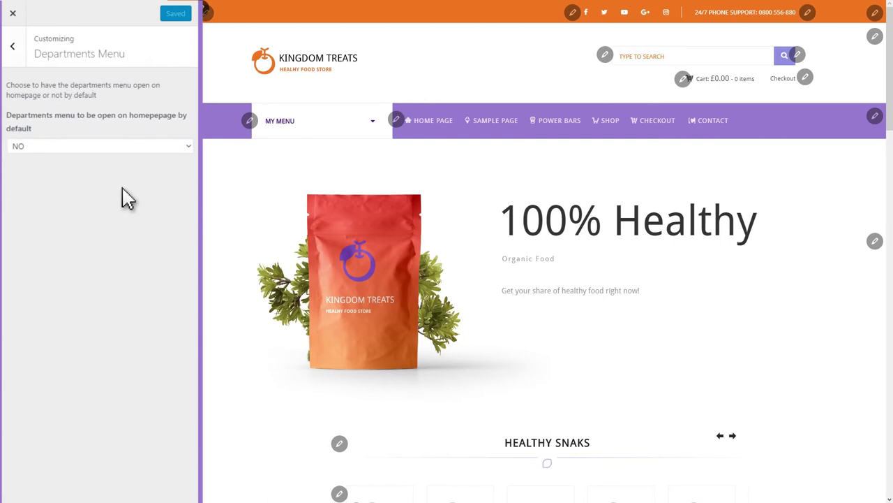
key("Escape")
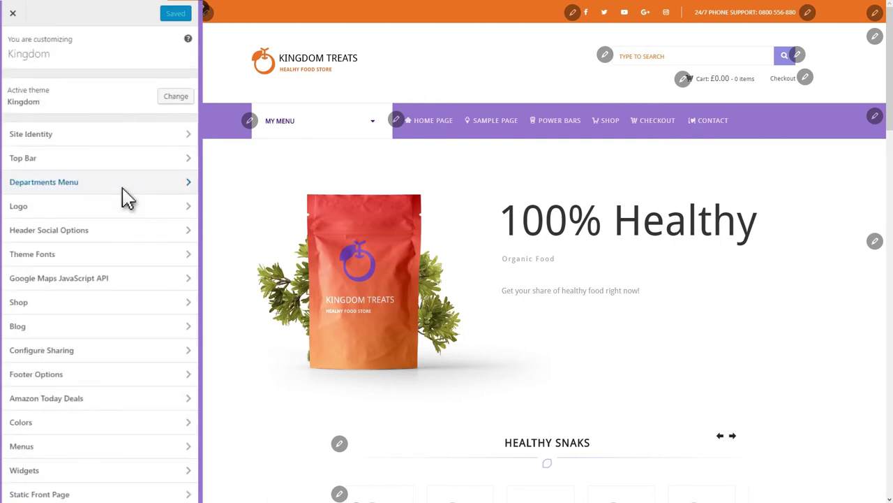
left_click(124, 214)
key("Escape")
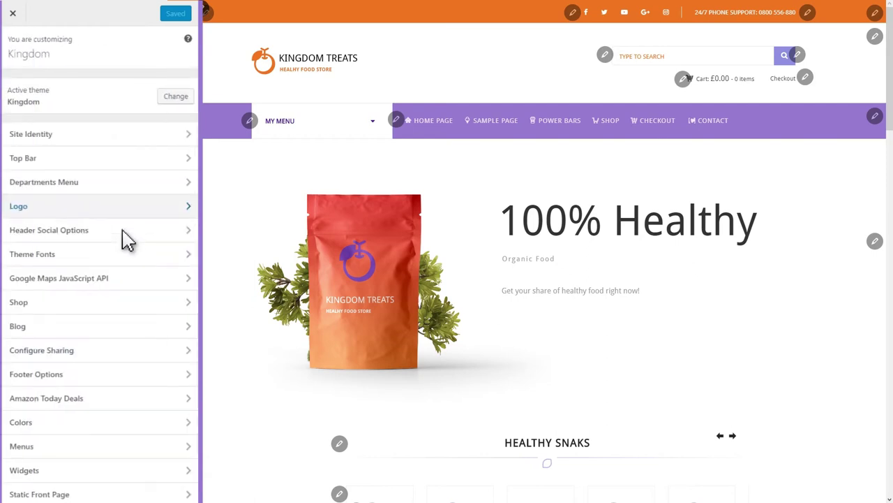
Review the Header Social Options and the Theme Fonts sizes and weights for content and headings
left_click(126, 239)
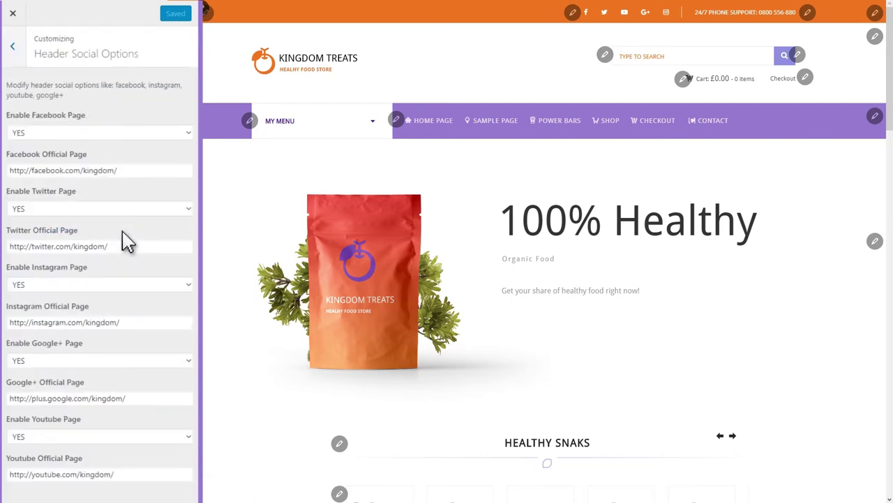
key("Escape")
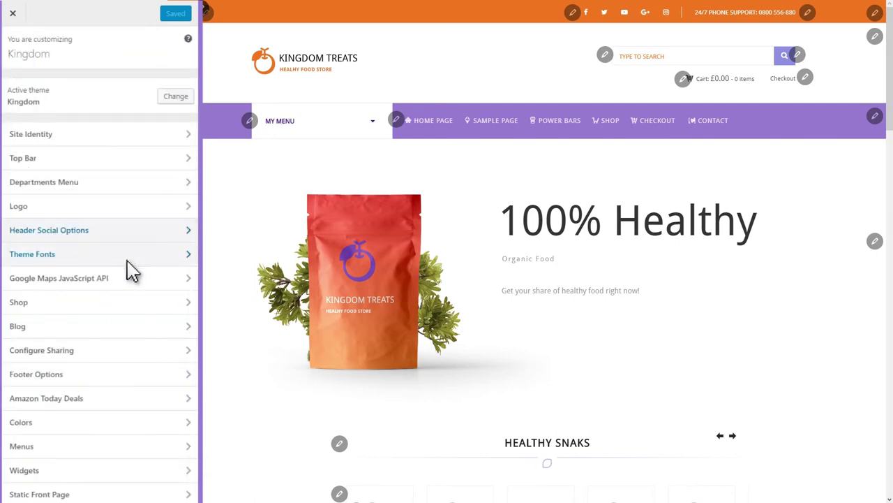
left_click(127, 258)
scroll(133, 271, "down", 6)
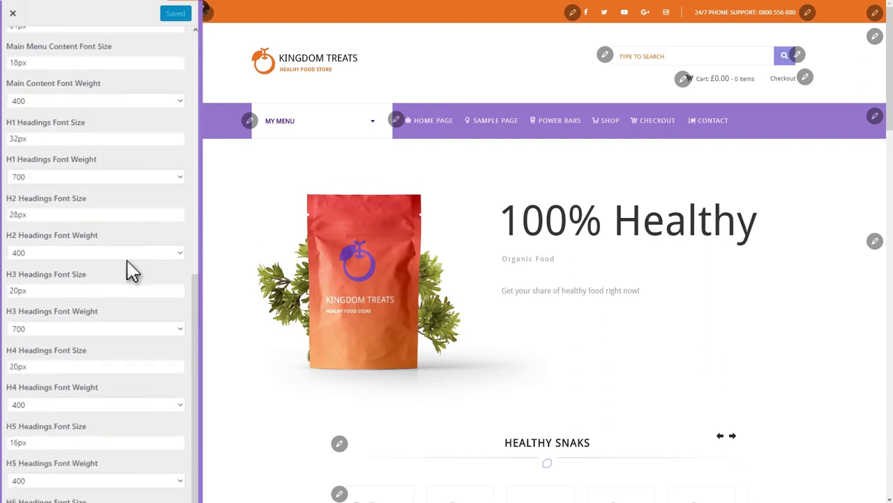
scroll(129, 237, "up", 3)
key("Escape")
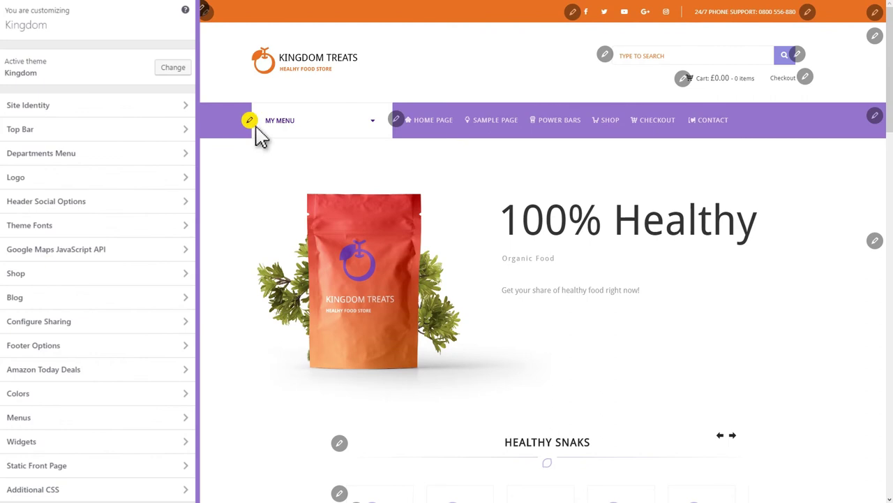
Open the beautify styling options for the My Menu block and examine its text settings
left_click(253, 124)
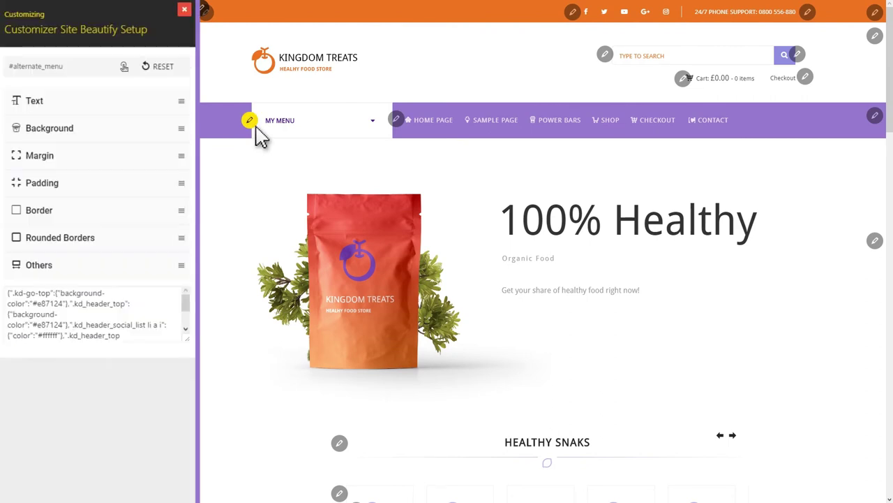
left_click(137, 106)
left_click(127, 147)
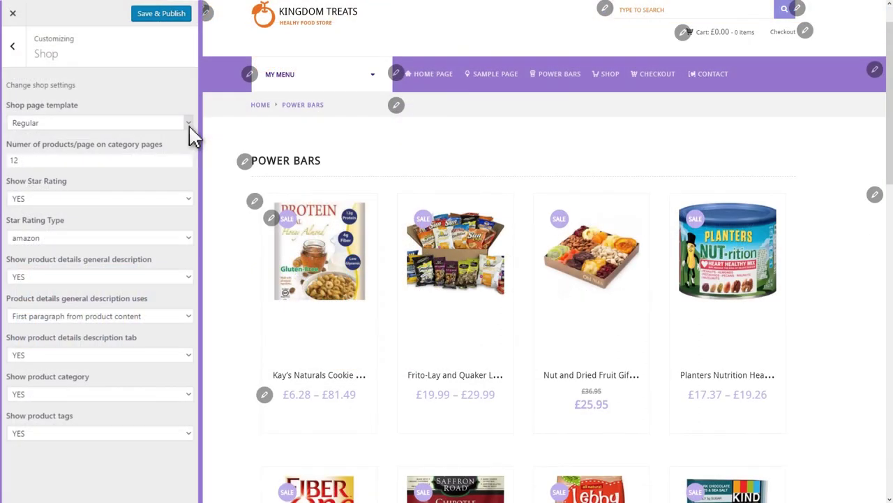
Review the Shop settings, checking the choices for the shop page template and the star rating type
left_click(188, 123)
left_click(188, 148)
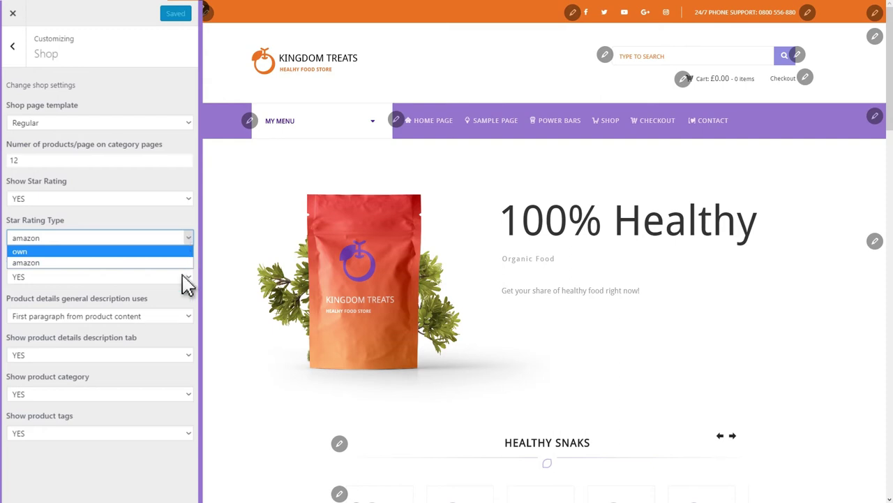
key("Escape")
key("Escape")
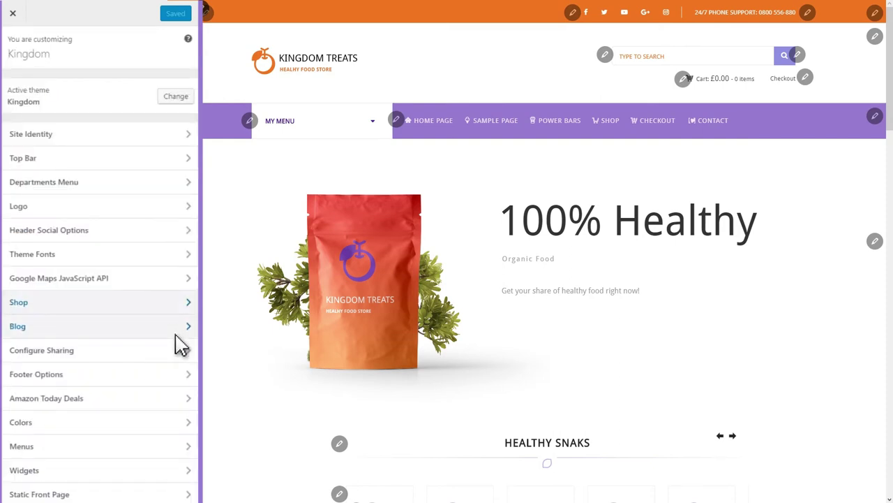
Review the Blog settings and the social network options under Configure Sharing
left_click(175, 333)
key("Escape")
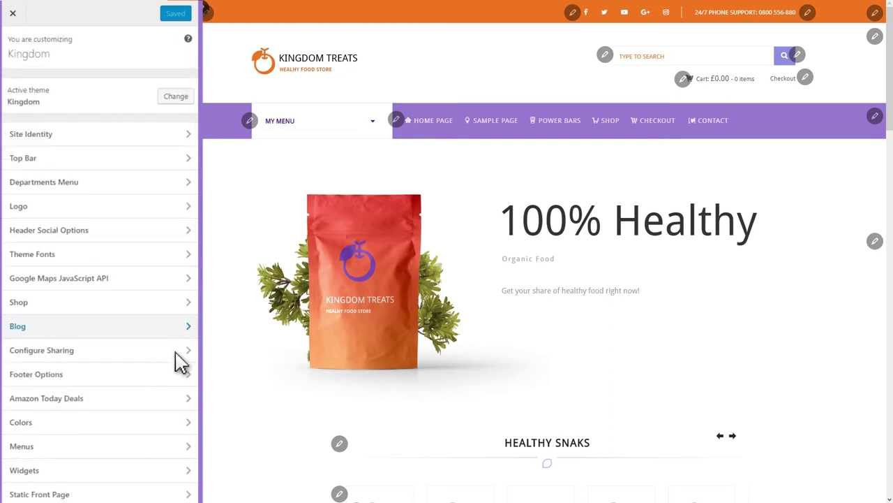
left_click(176, 352)
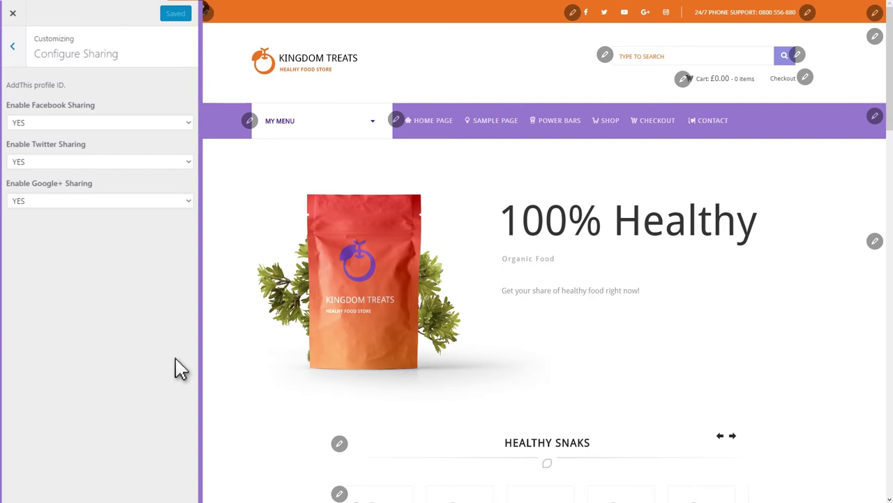
key("Escape")
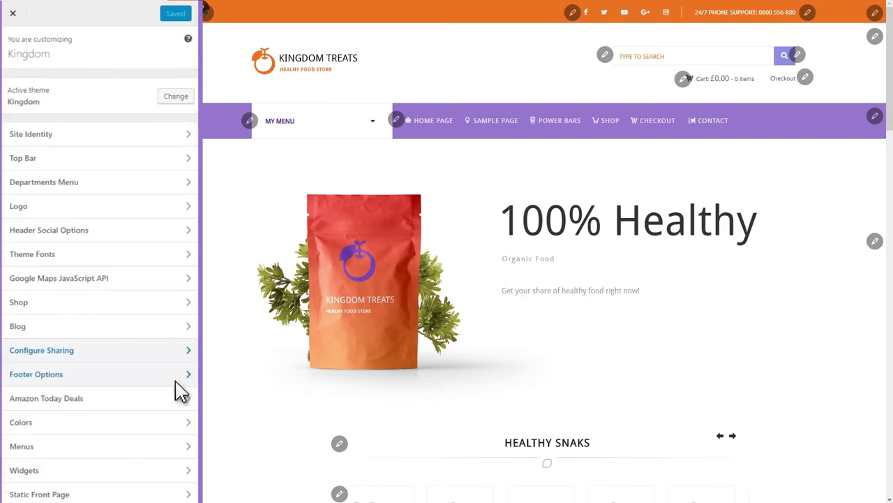
Review the Footer Options and the cache lifetime setting for Amazon Today Deals
left_click(176, 381)
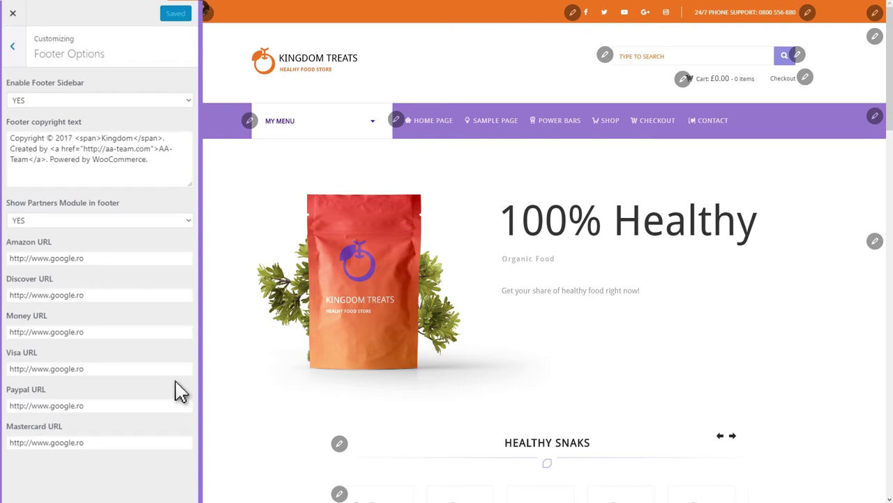
key("Escape")
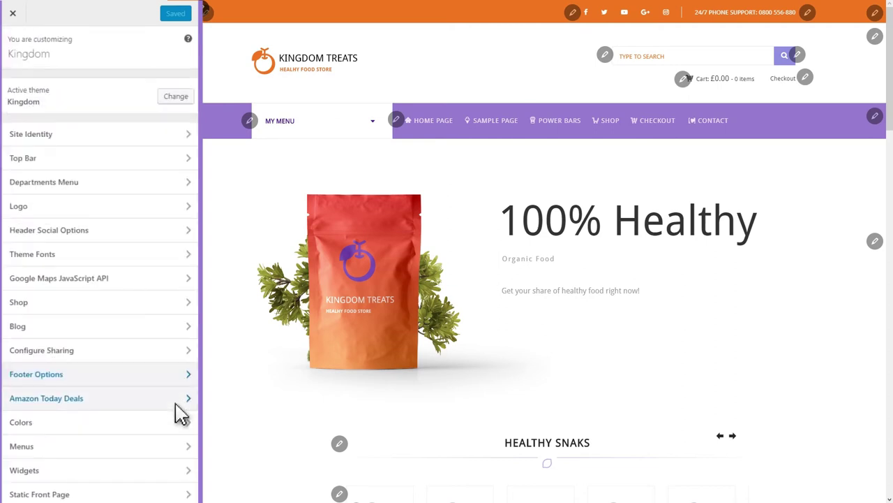
left_click(176, 403)
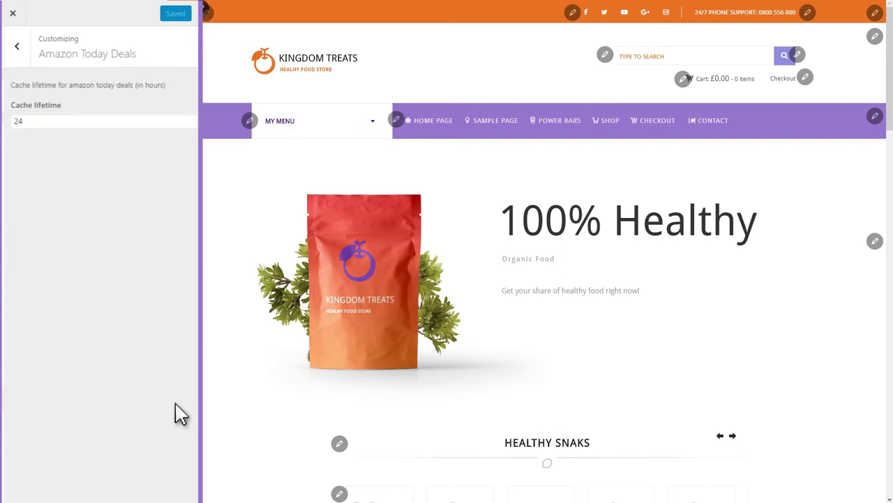
left_click(146, 132)
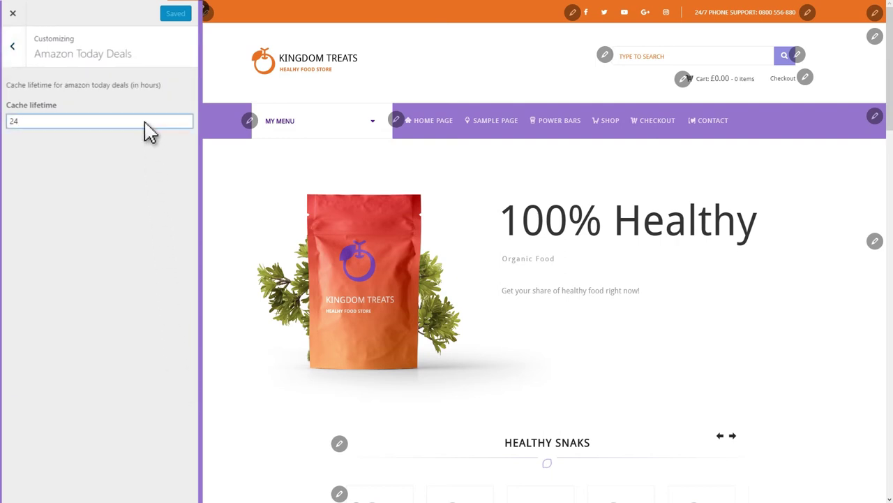
key("Escape")
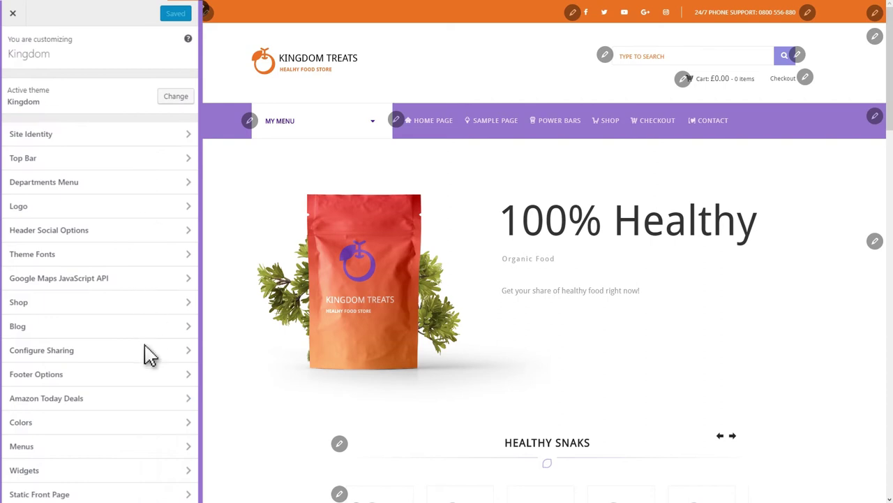
Examine the theme's Colors settings, including the primary color picker, and the list of Menus
left_click(150, 428)
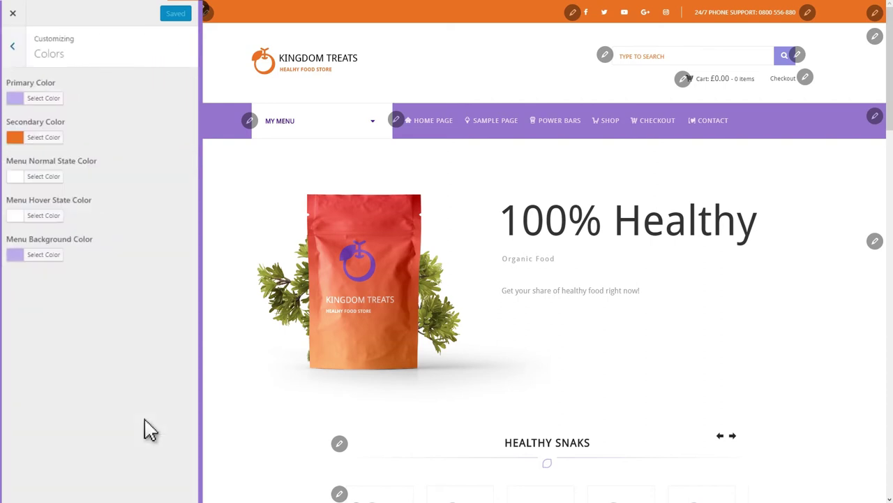
left_click(57, 99)
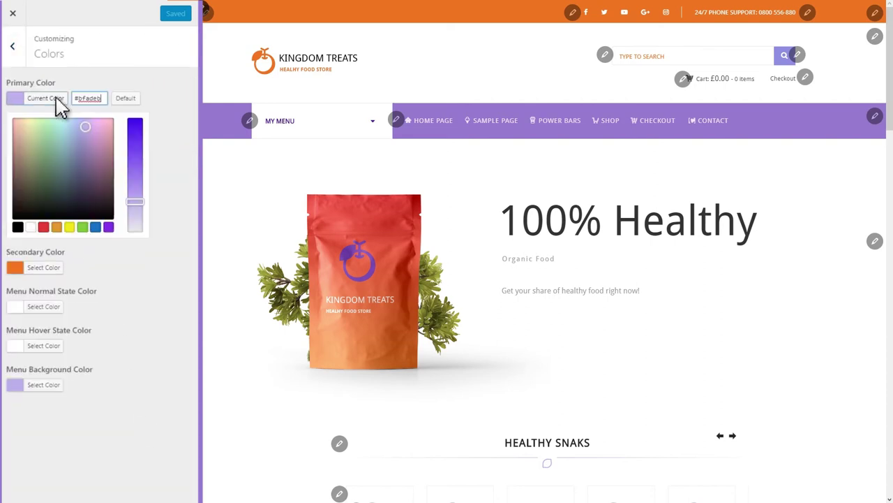
key("Escape")
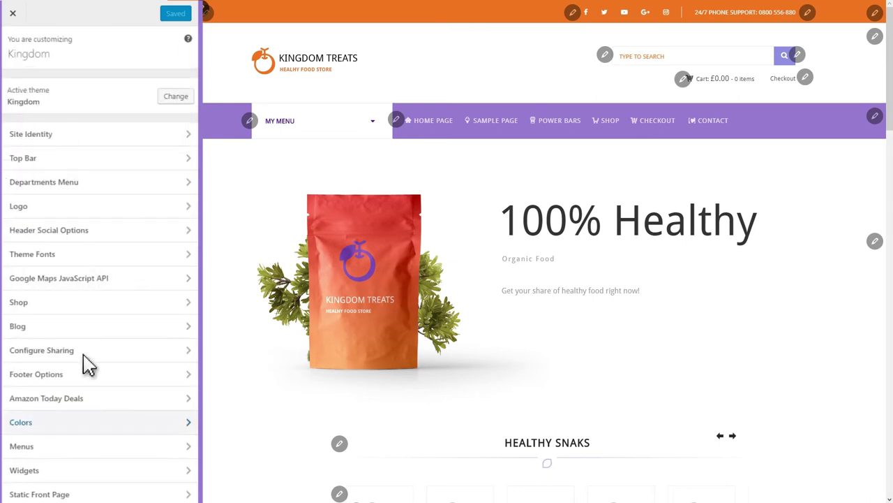
left_click(98, 451)
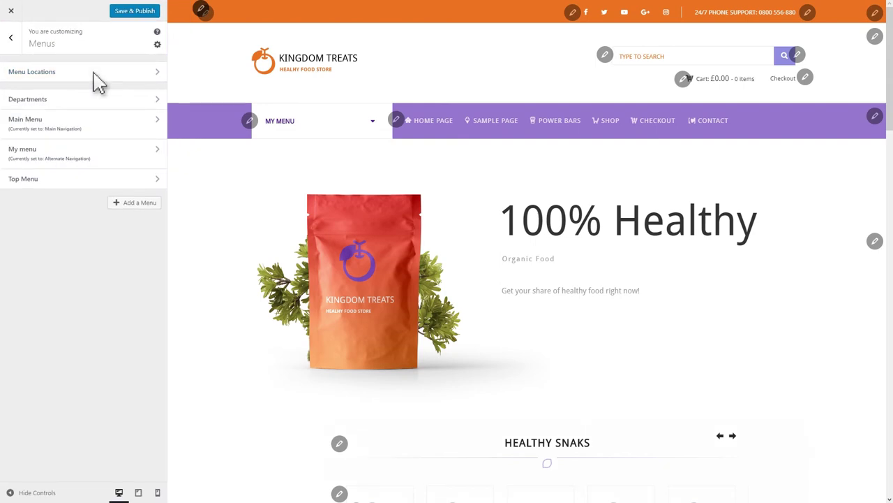
key("Escape")
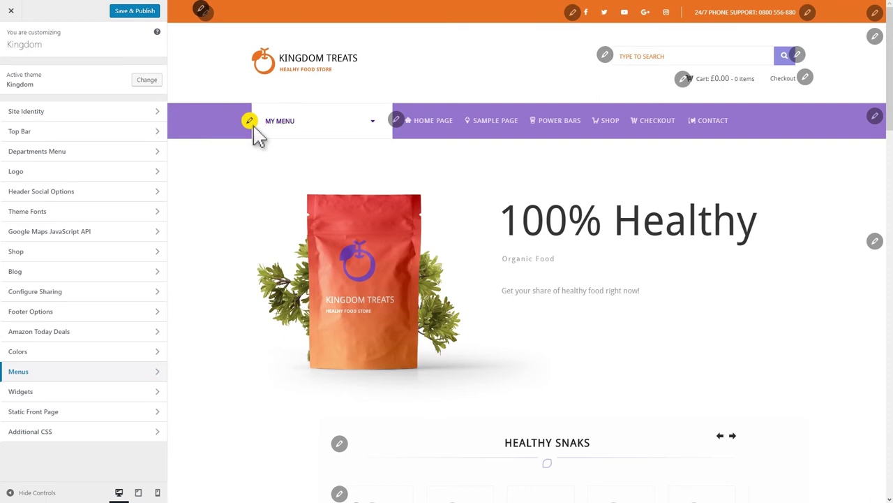
Reopen the beautify setup for the My Menu block and examine its text, background, margin and padding options
left_click(252, 124)
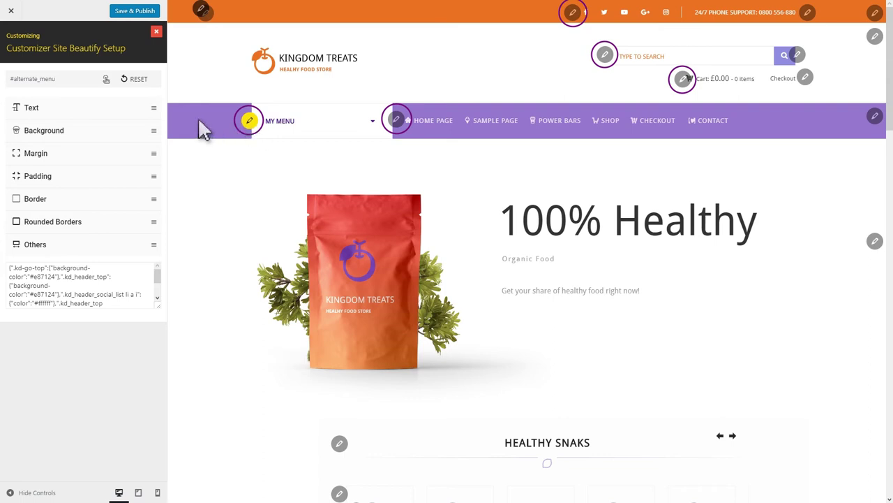
left_click(121, 118)
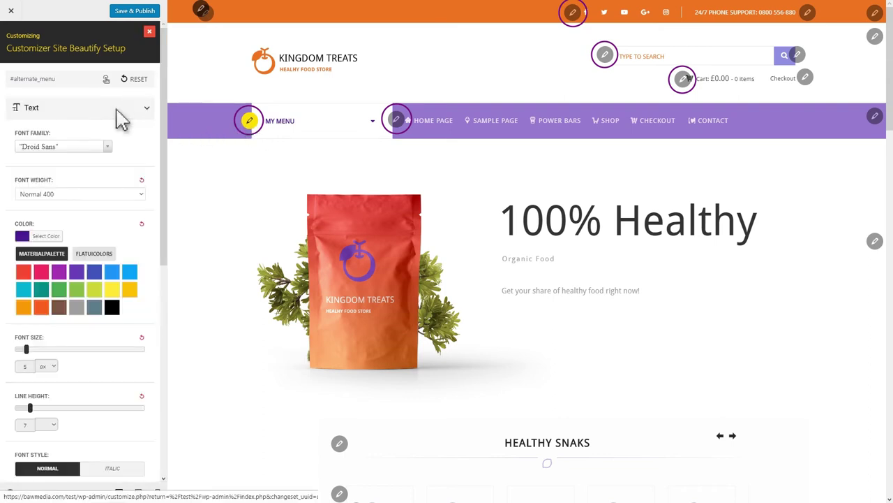
left_click(119, 116)
left_click(118, 134)
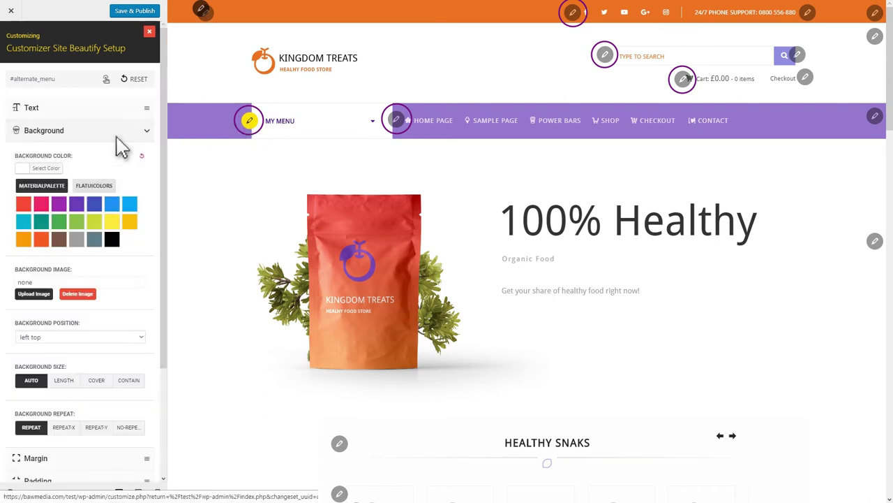
left_click(120, 133)
left_click(120, 155)
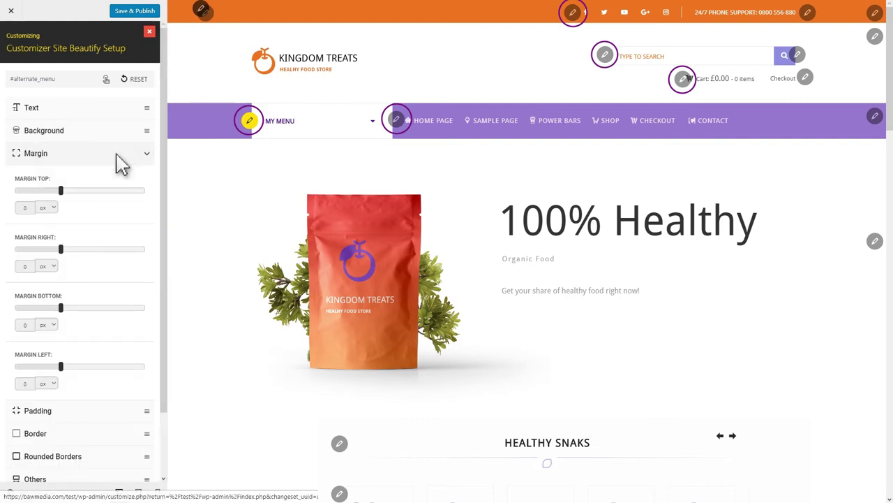
left_click(119, 158)
left_click(119, 180)
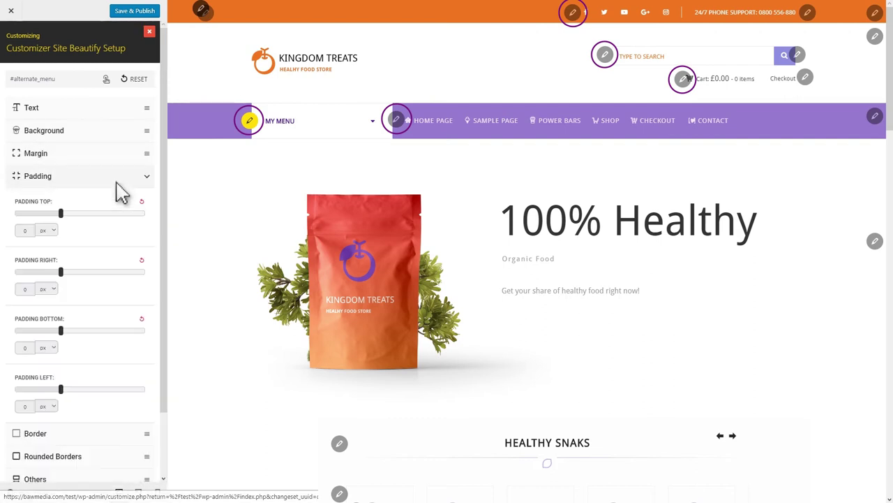
left_click(123, 189)
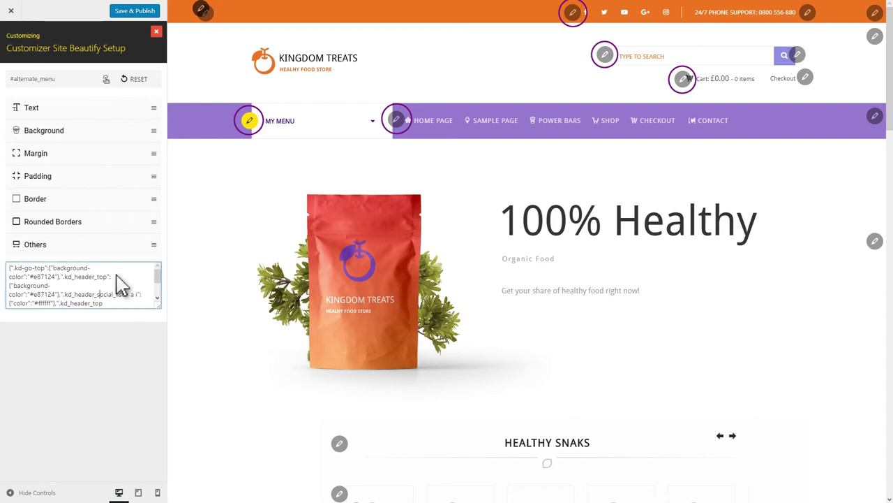
Review the generated style code in the beautify setup and the entries of the My Menu dropdown in the site preview
scroll(122, 294, "down", 2)
scroll(122, 293, "up", 5)
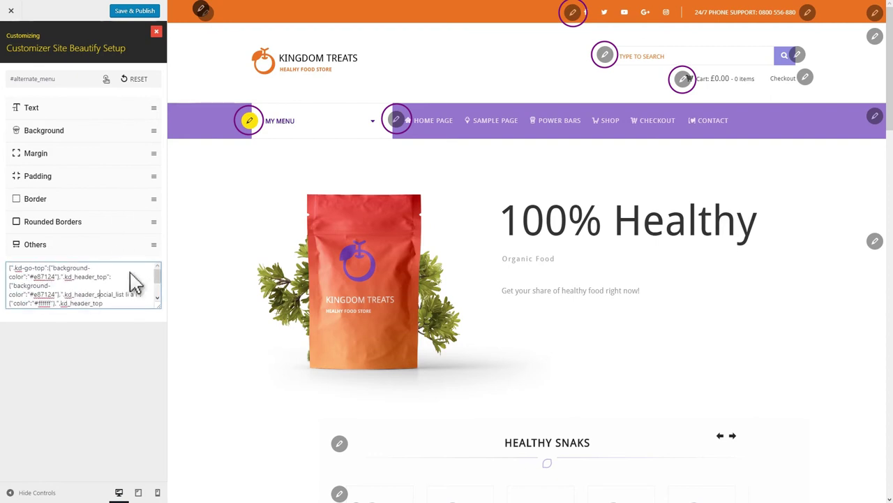
left_click(311, 131)
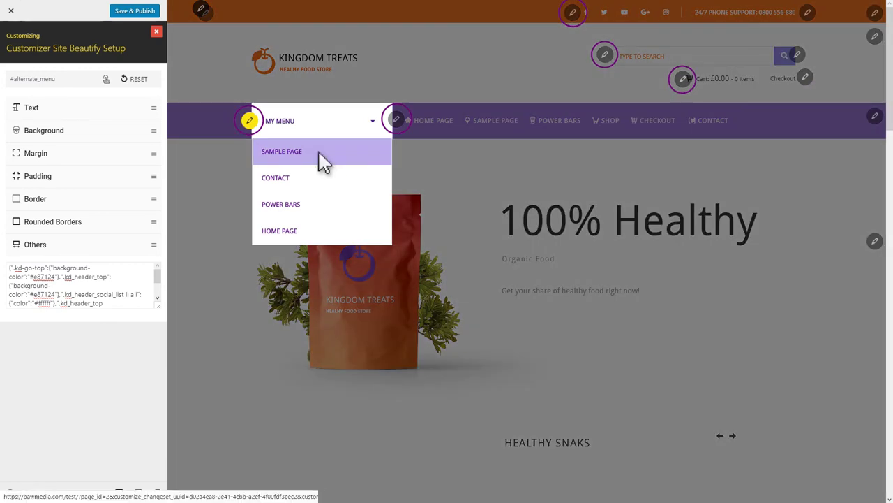
left_click(318, 233)
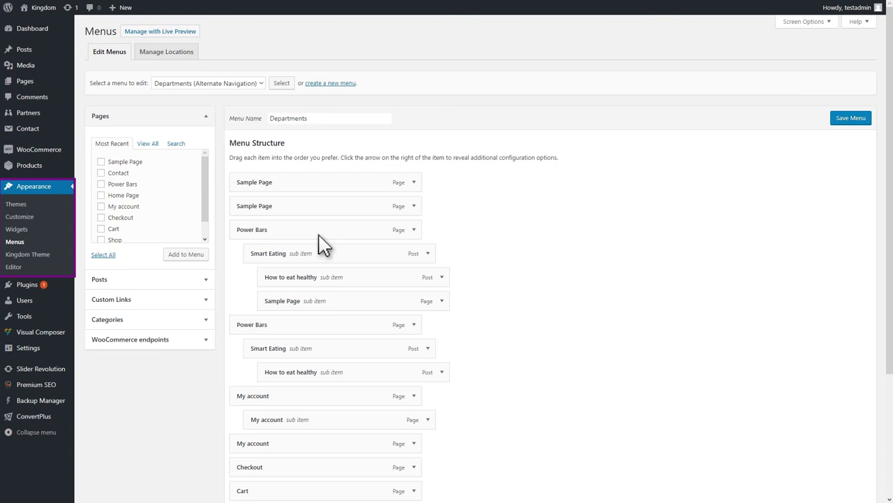
Create a new menu named My menu and assign it to the Alternate Navigation display location
left_click(331, 83)
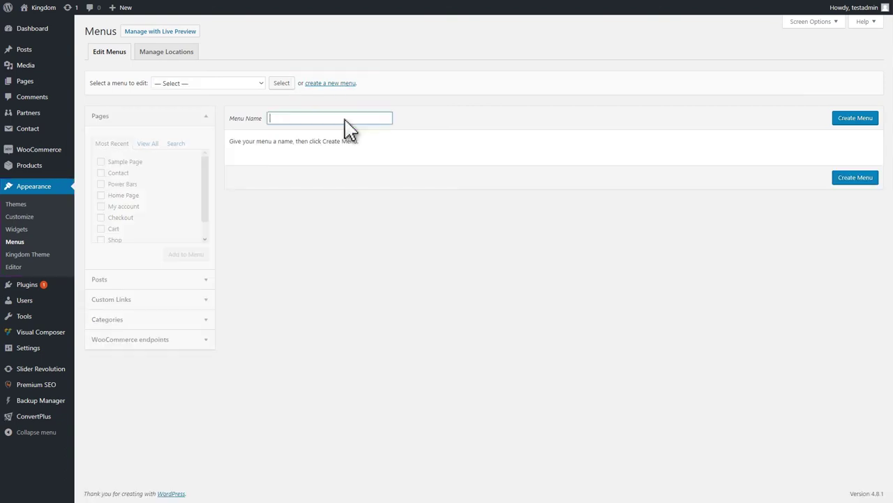
type("My menu")
left_click(864, 122)
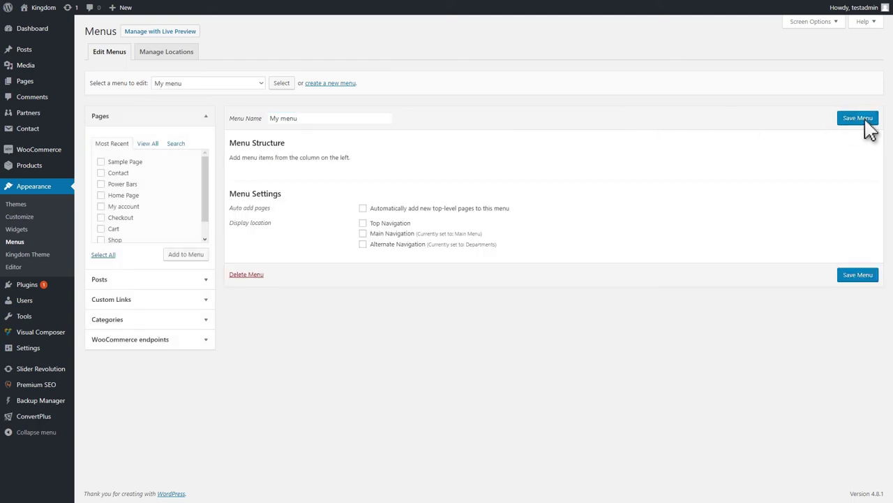
left_click(402, 245)
Add the Sample Page, Contact, Power Bars and Home Page pages to My menu
left_click(116, 162)
left_click(119, 172)
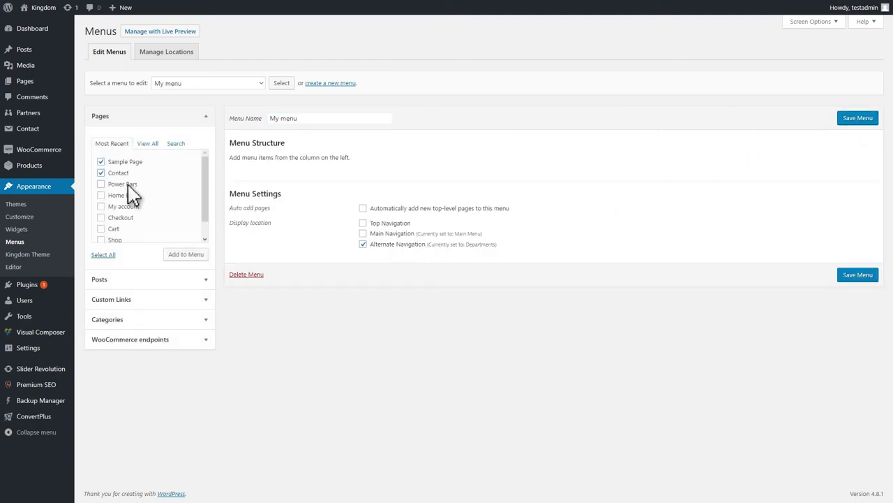
left_click(123, 184)
left_click(123, 196)
left_click(186, 254)
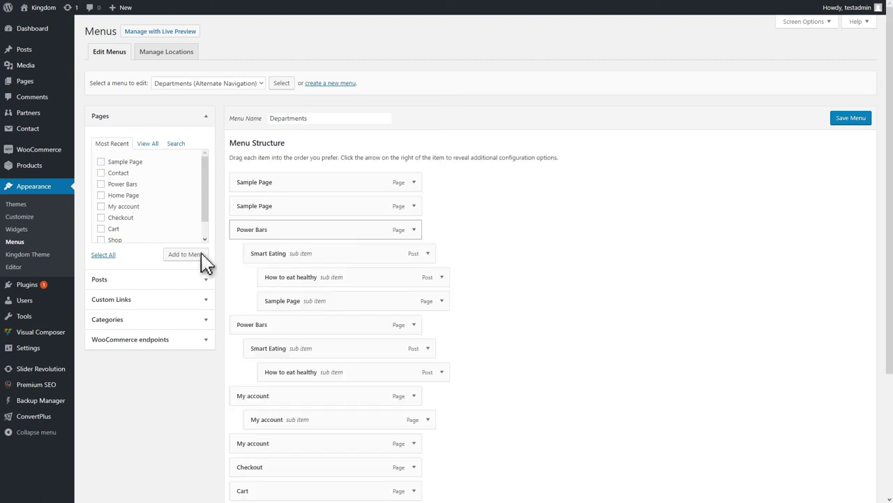
Expand the first Power Bars item in the Departments menu and pick an icon from its menu item icon list
left_click(342, 232)
scroll(344, 244, "down", 1)
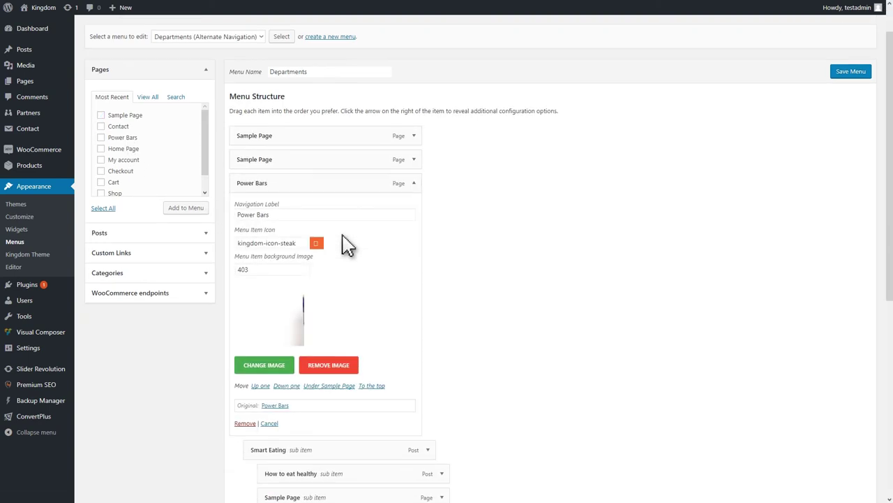
left_click(293, 245)
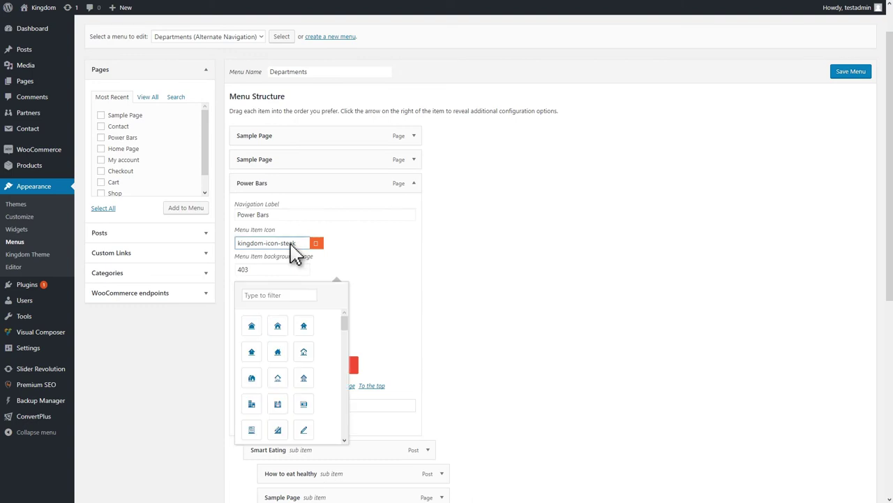
scroll(323, 342, "down", 3)
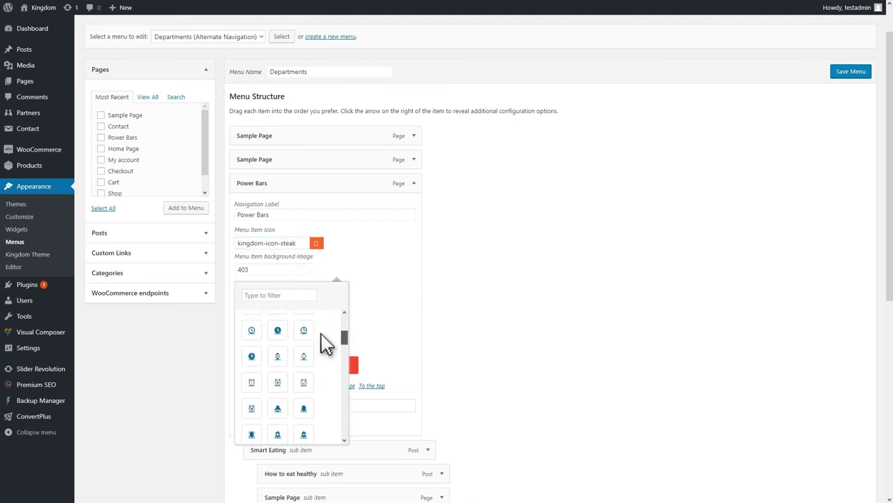
scroll(313, 365, "down", 3)
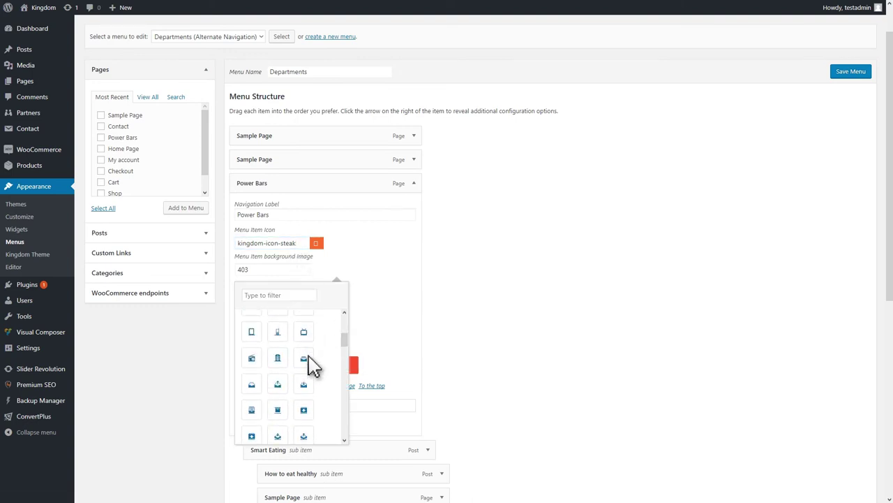
left_click(309, 393)
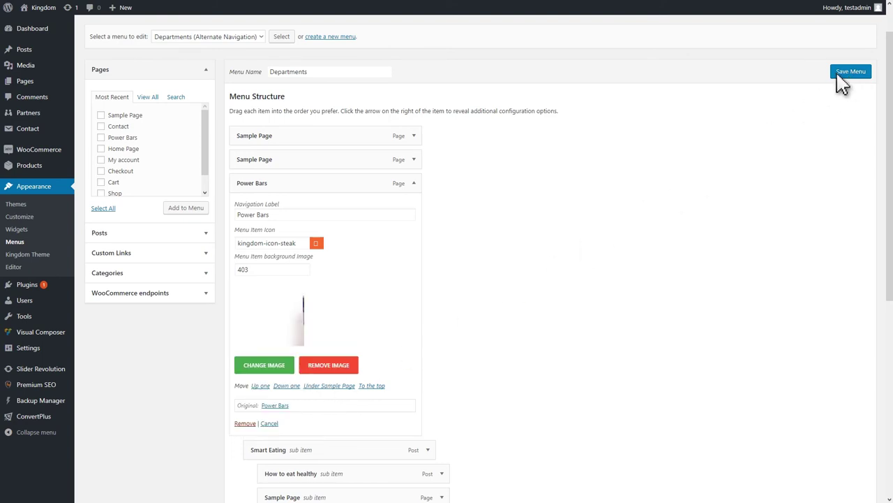
Add a dynamic sidebar titled New Sidebar in the Kingdom theme's Sidebars Manager and save the sidebars
mouse_move(58, 19)
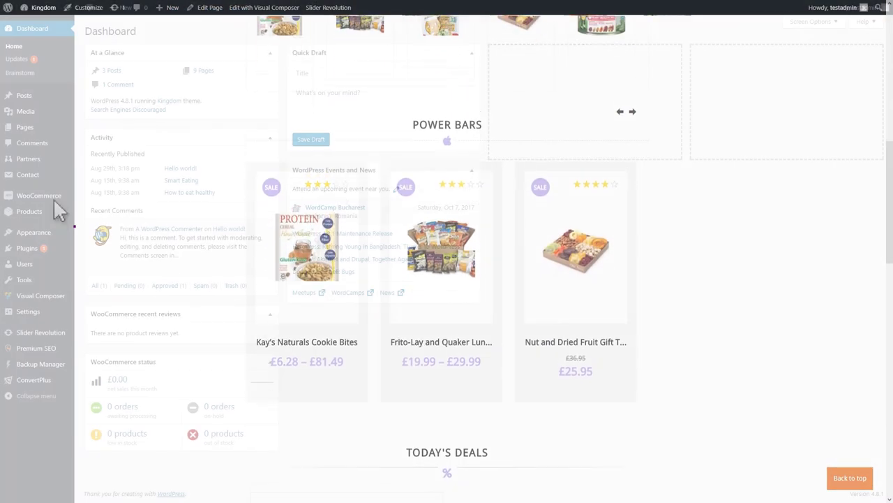
mouse_move(54, 234)
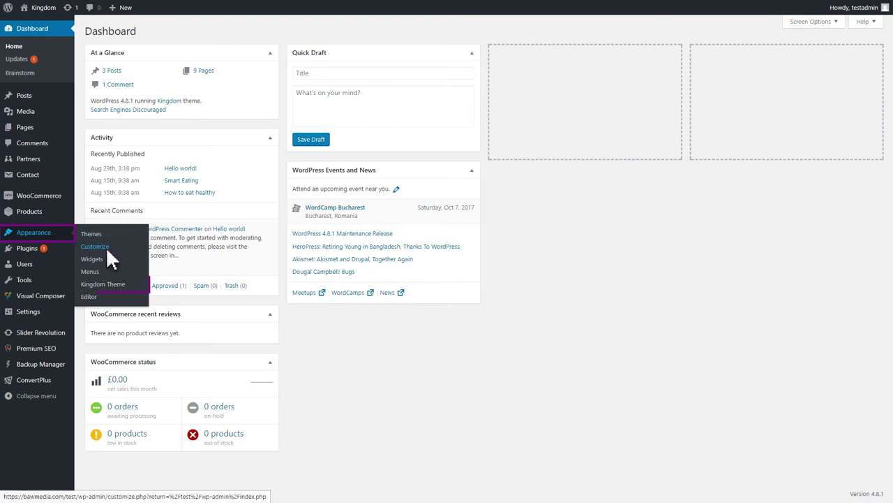
left_click(125, 284)
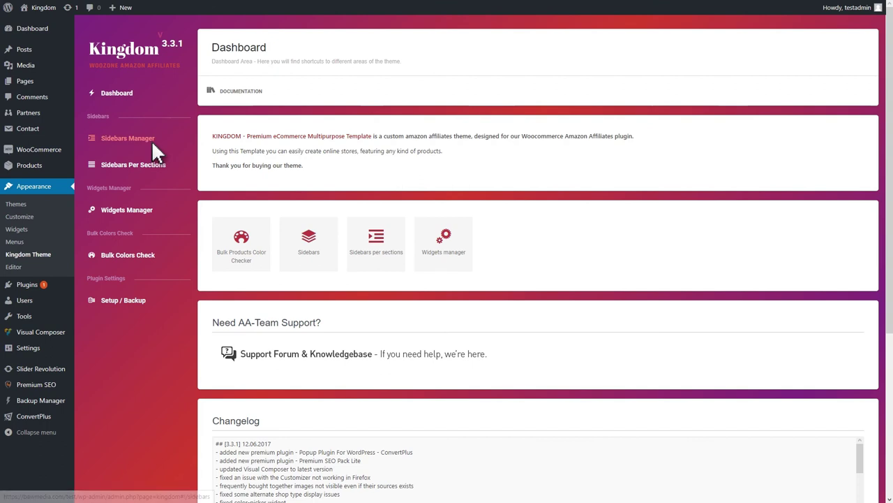
left_click(152, 142)
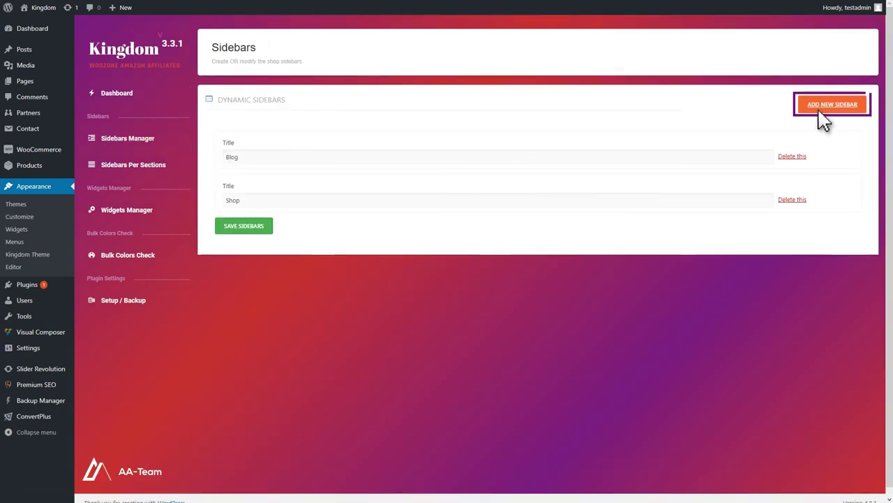
left_click(843, 108)
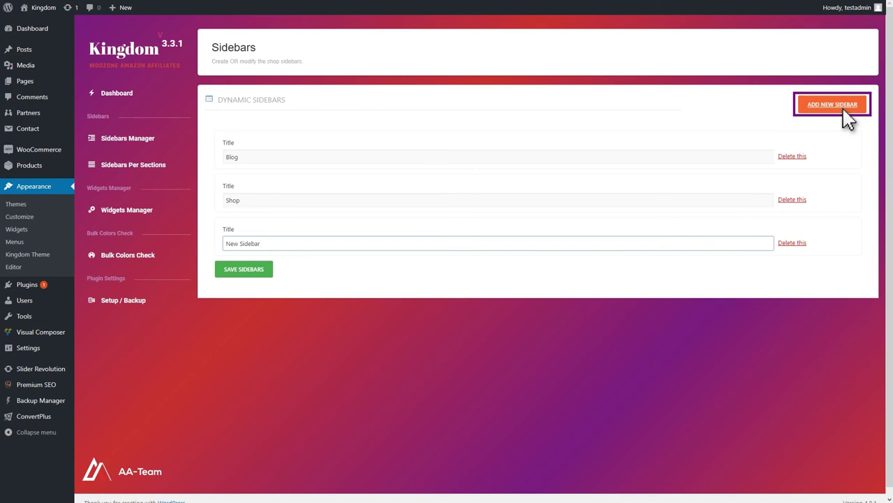
left_click(261, 272)
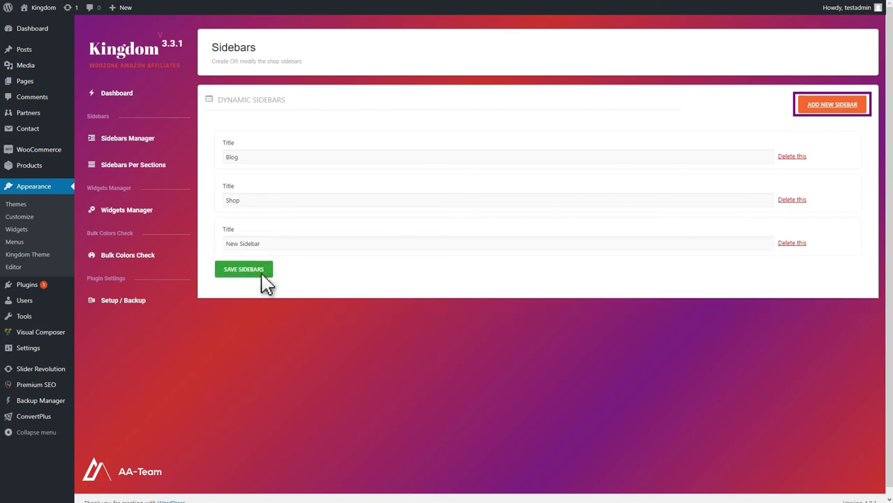
Set New Sidebar to the left sidebar position for the Healthy Food, Home Page and My account pages
left_click(156, 165)
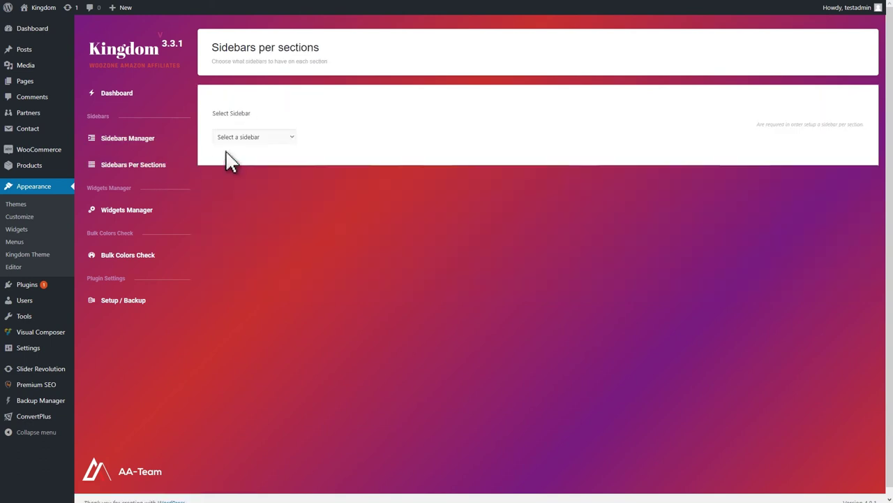
left_click(292, 138)
left_click(287, 174)
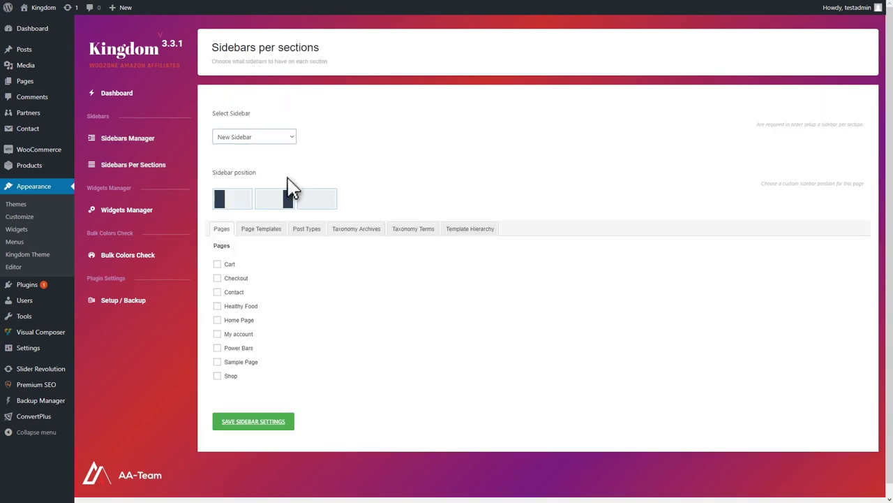
left_click(249, 206)
Start a new page and switch it to the Visual Composer backend editor
mouse_move(52, 81)
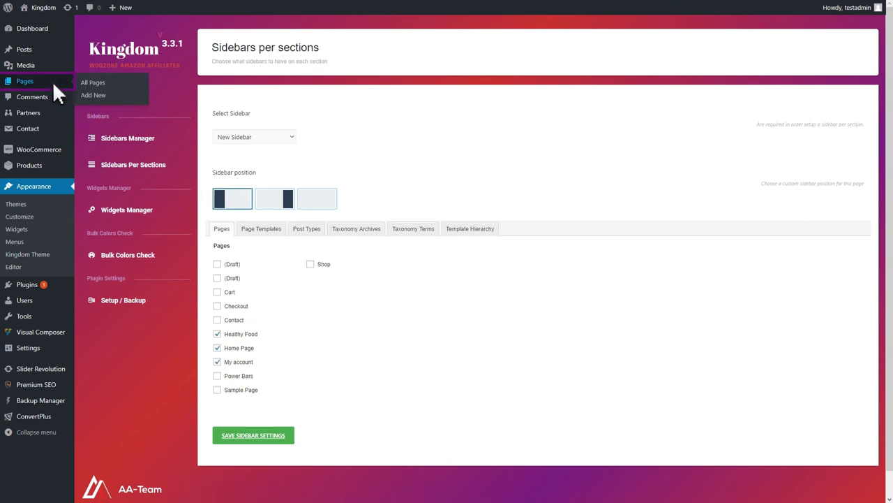
left_click(114, 95)
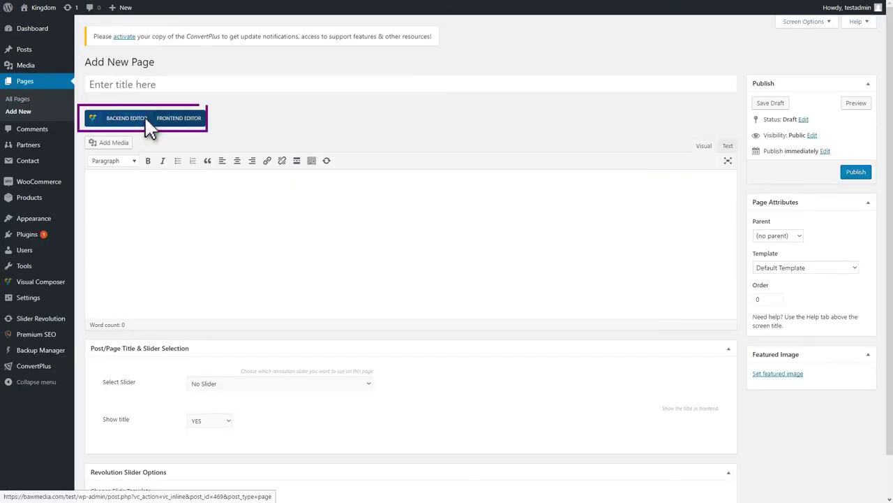
left_click(146, 122)
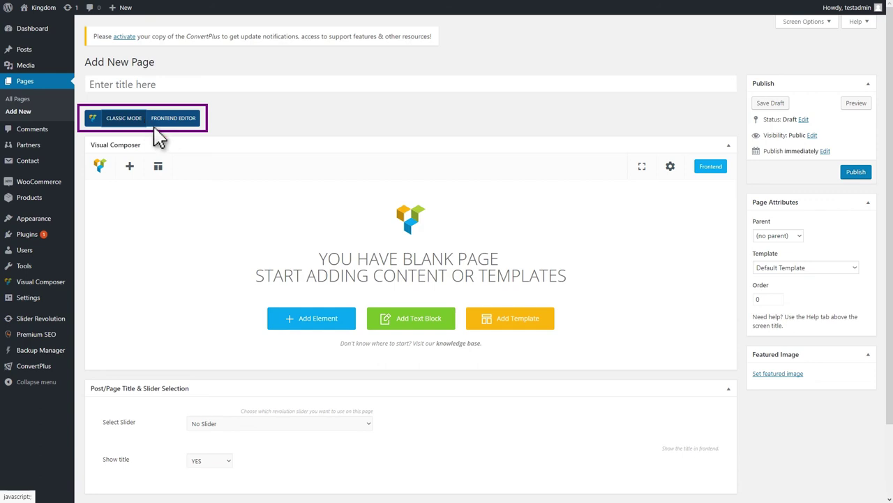
Browse the available page elements by category: Social, Structure, WordPress Widgets, WooCommerce and Kingdom
left_click(317, 319)
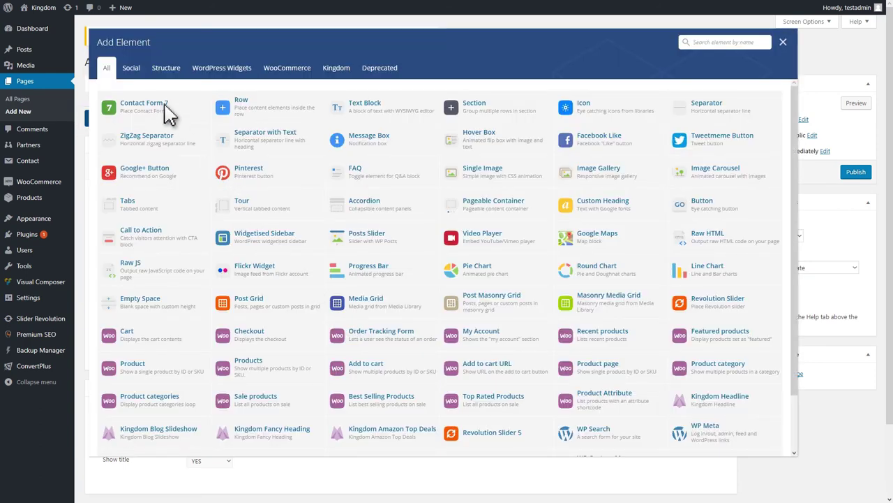
left_click(137, 74)
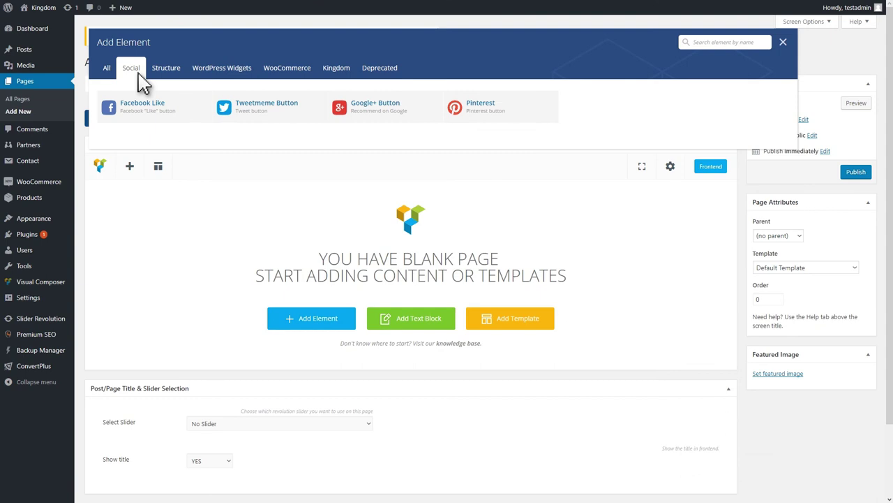
left_click(185, 74)
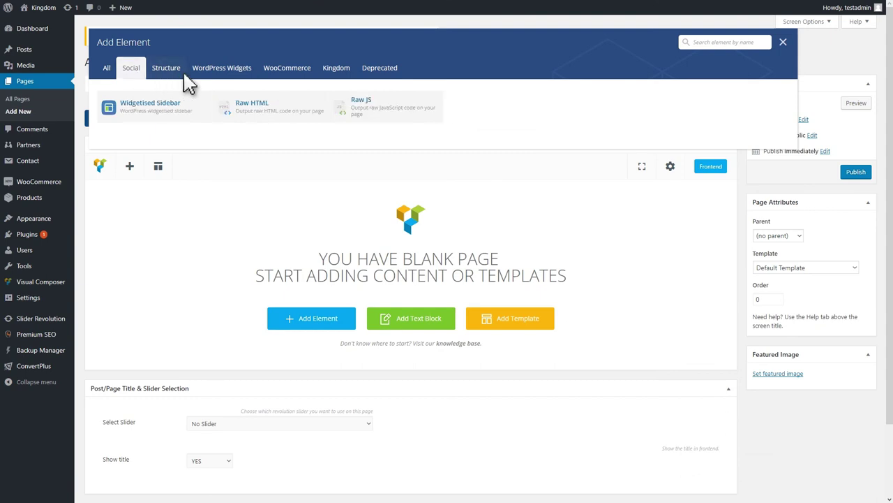
left_click(234, 77)
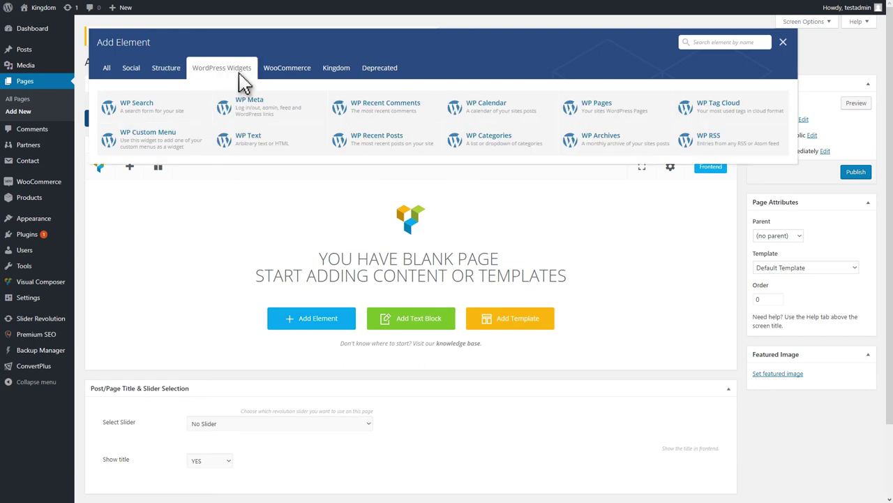
left_click(304, 80)
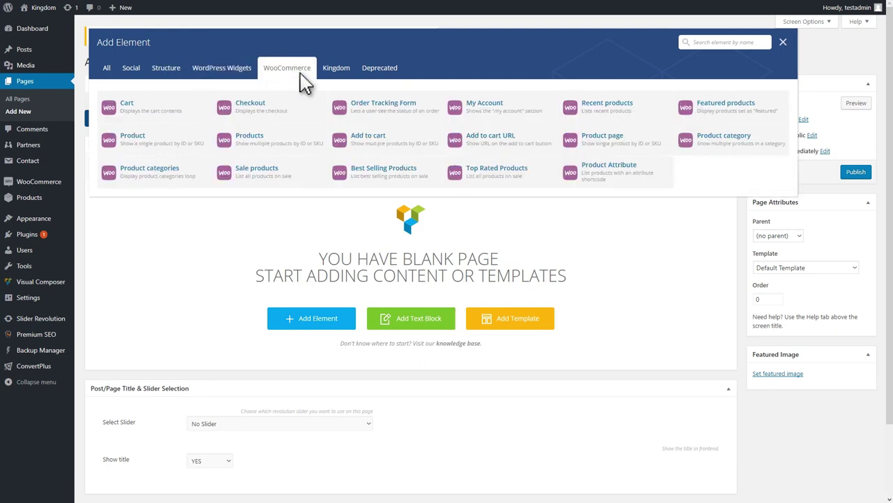
left_click(345, 78)
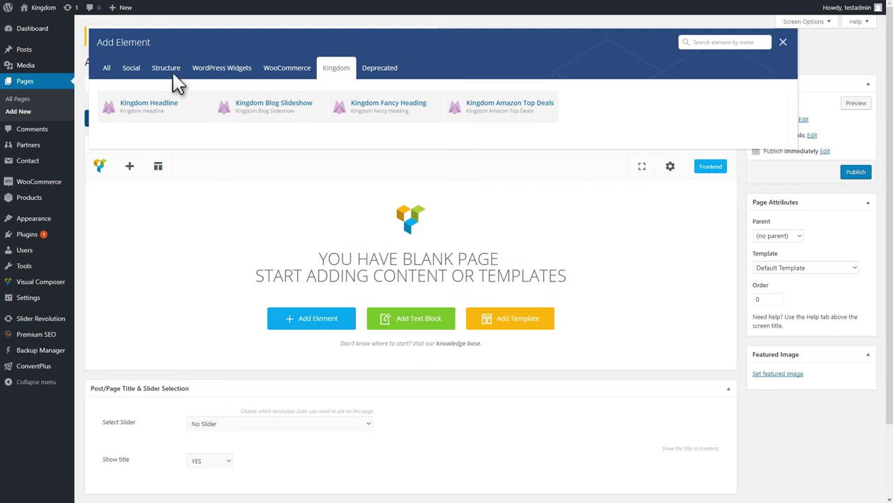
left_click(111, 76)
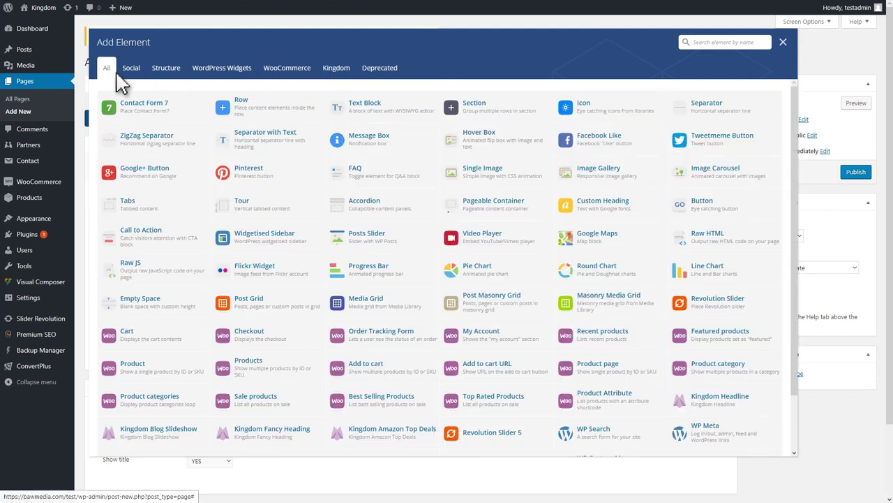
Add a Kingdom Blog Slideshow element with 2 columns and 8 blog posts per page, and save its settings
left_click(202, 444)
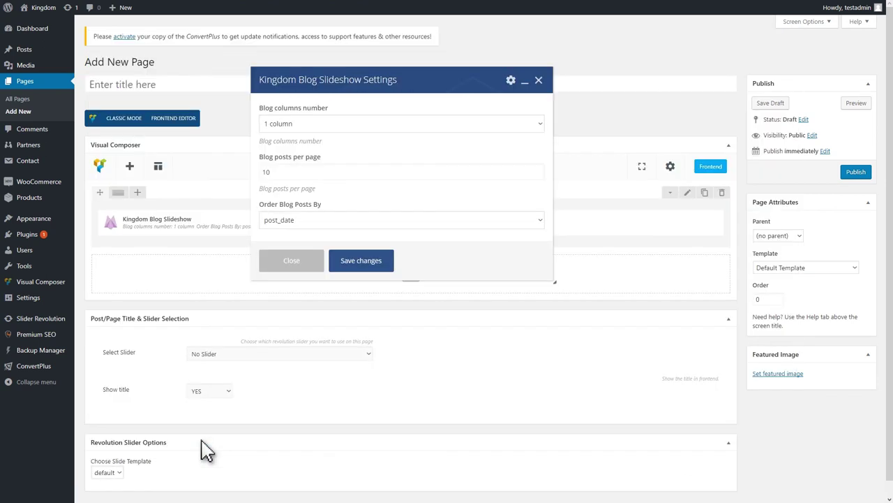
left_click(541, 124)
left_click(524, 144)
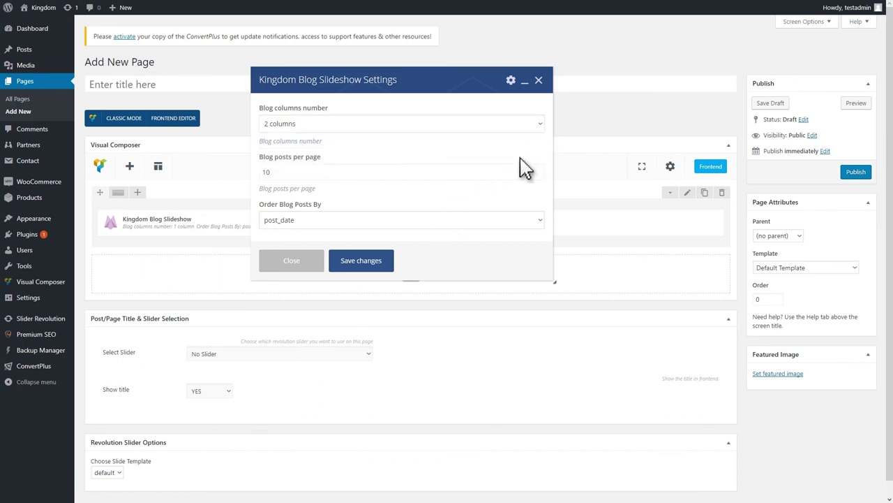
left_click(520, 175)
type("8")
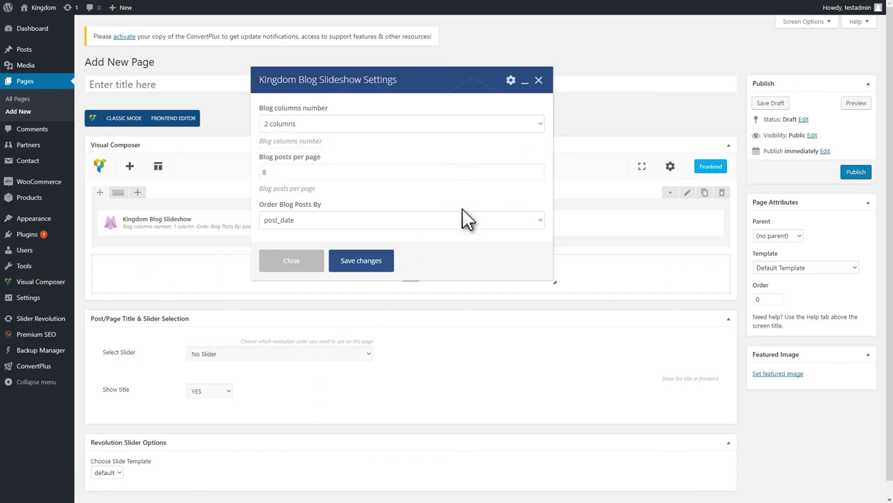
left_click(369, 261)
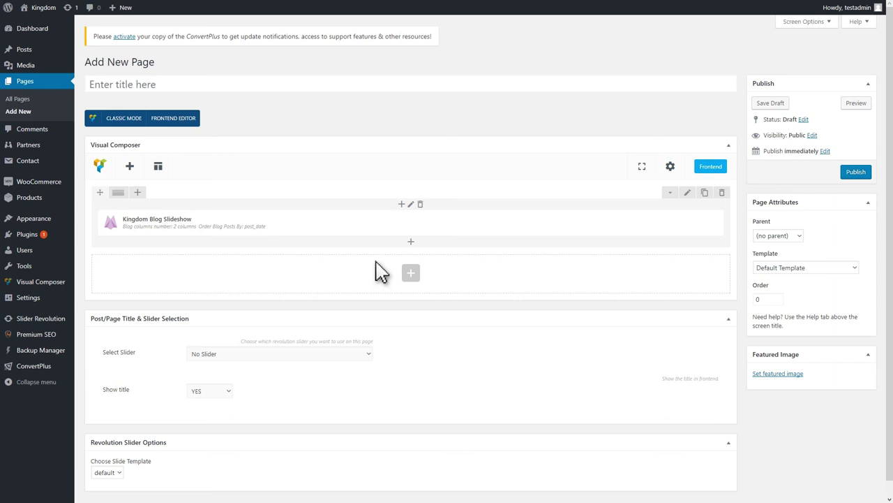
Add a Kingdom Amazon Top Deals element with the Grid list type and 2 columns per row, and save its settings
left_click(381, 271)
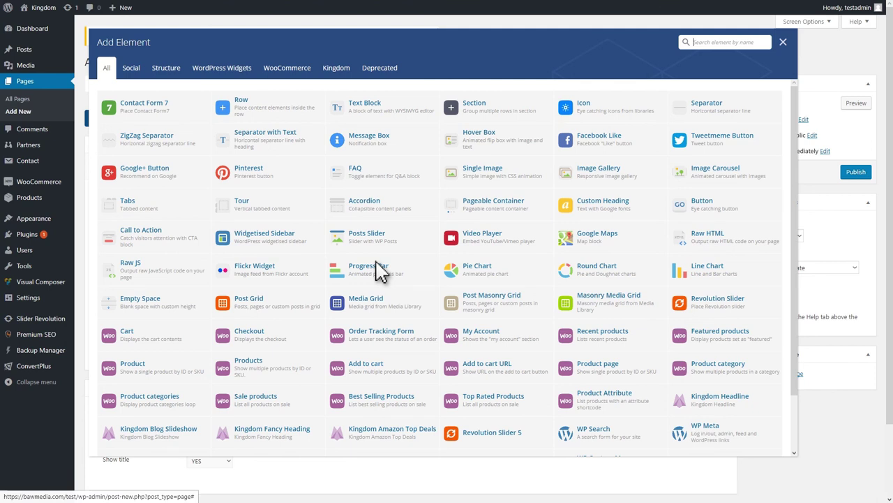
left_click(420, 450)
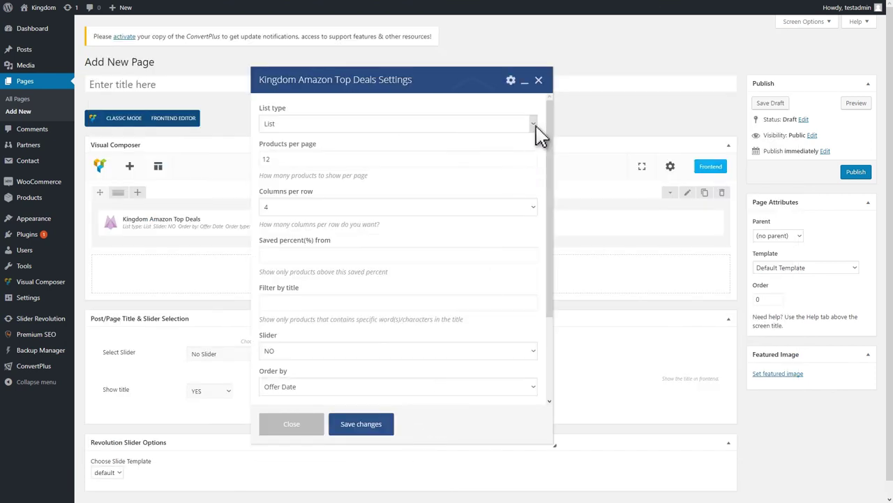
left_click(536, 128)
left_click(531, 145)
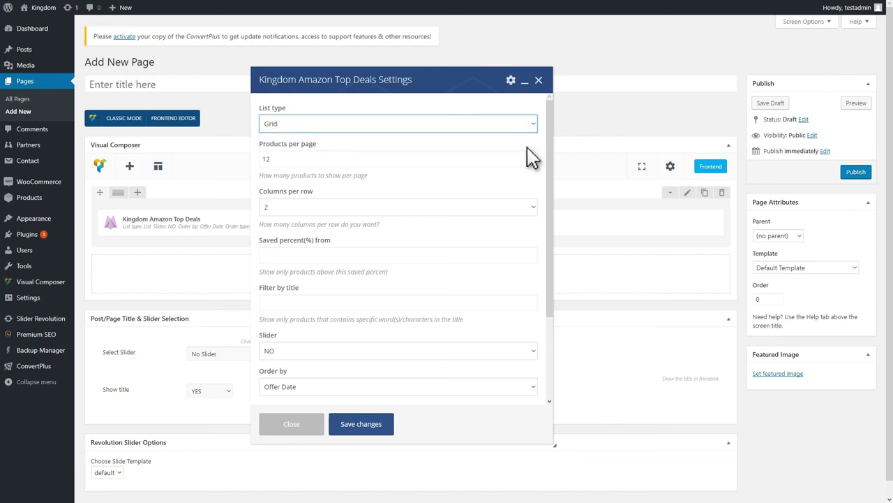
left_click(510, 159)
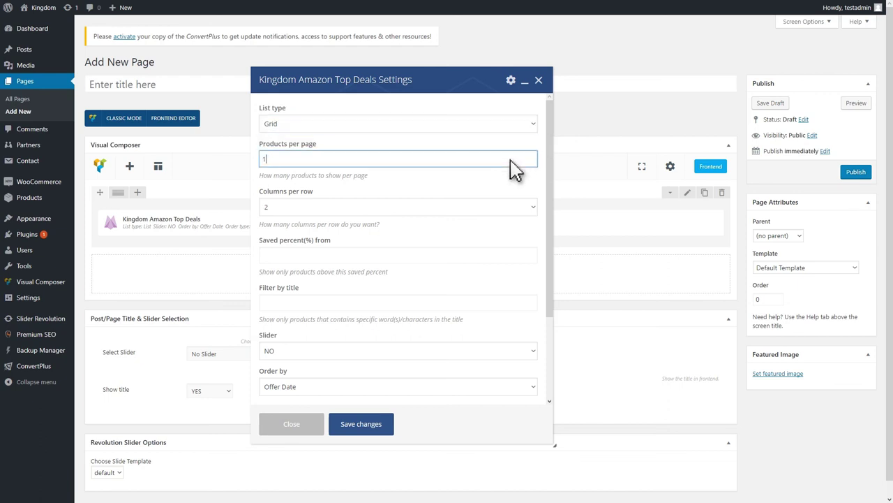
scroll(510, 167, "down", 3)
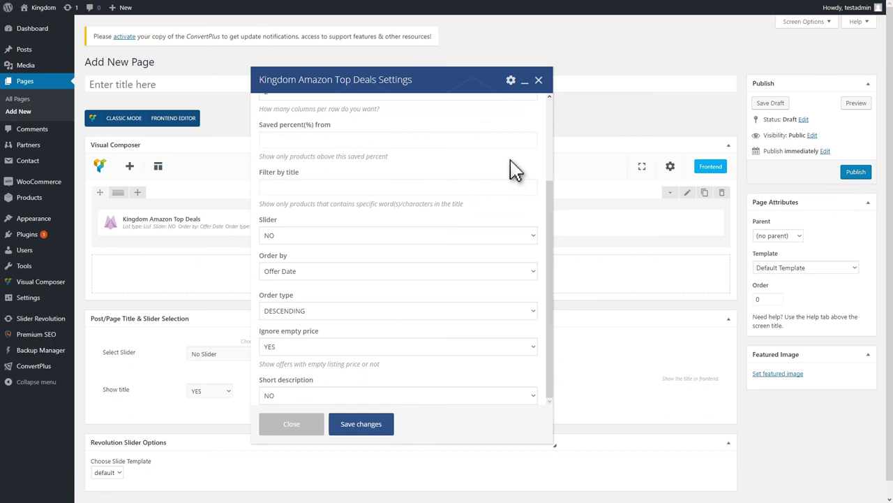
left_click(387, 423)
Open the element selection to add another element to the page
left_click(250, 239)
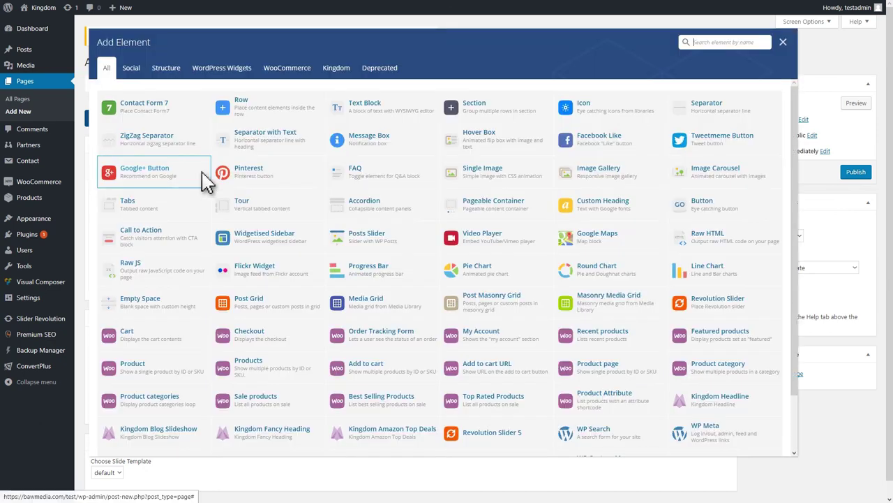